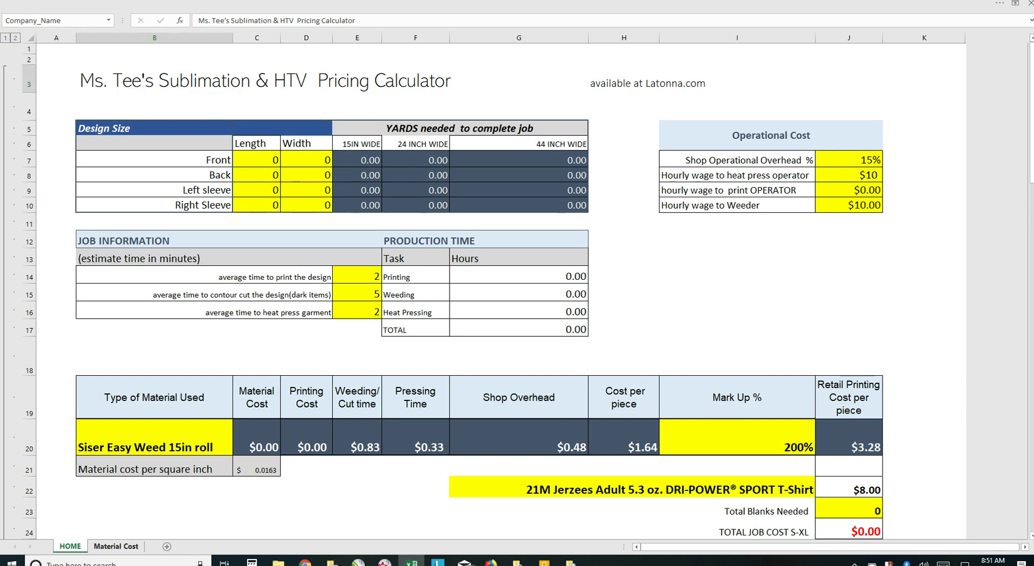
Open the Material Cost sheet to examine the material costs and substrate prices.
left_click(116, 545)
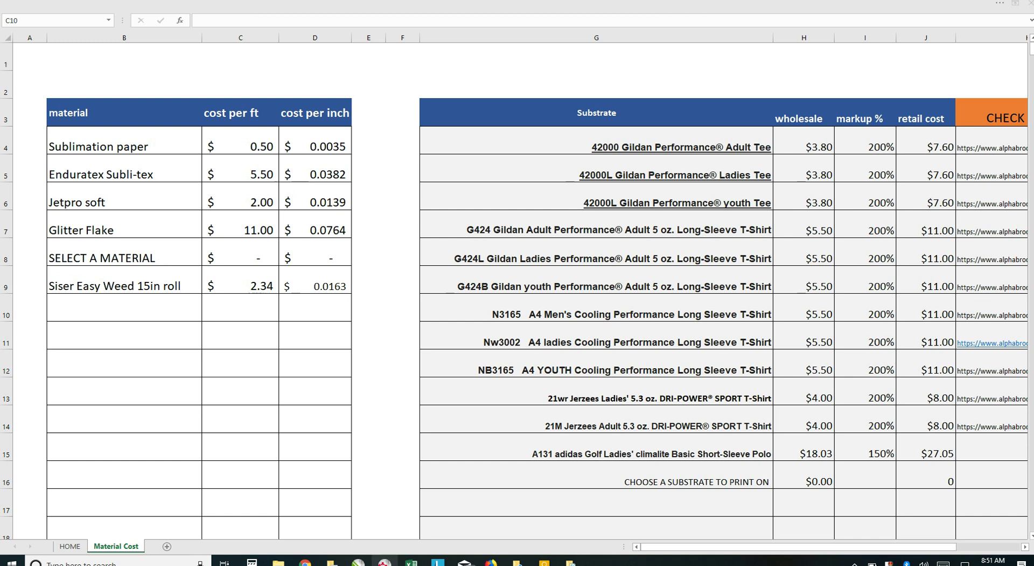
left_click(358, 562)
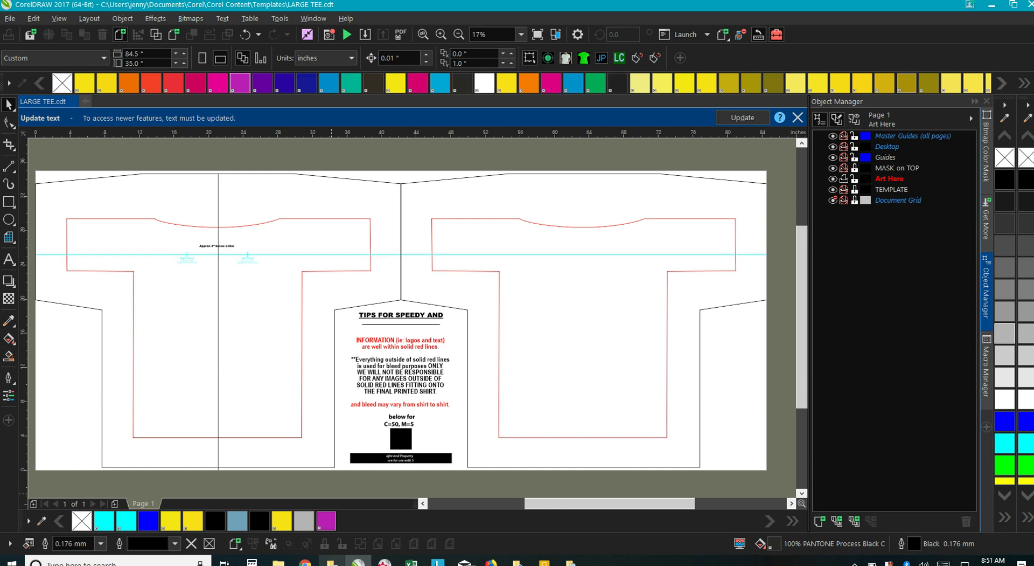
left_click(411, 562)
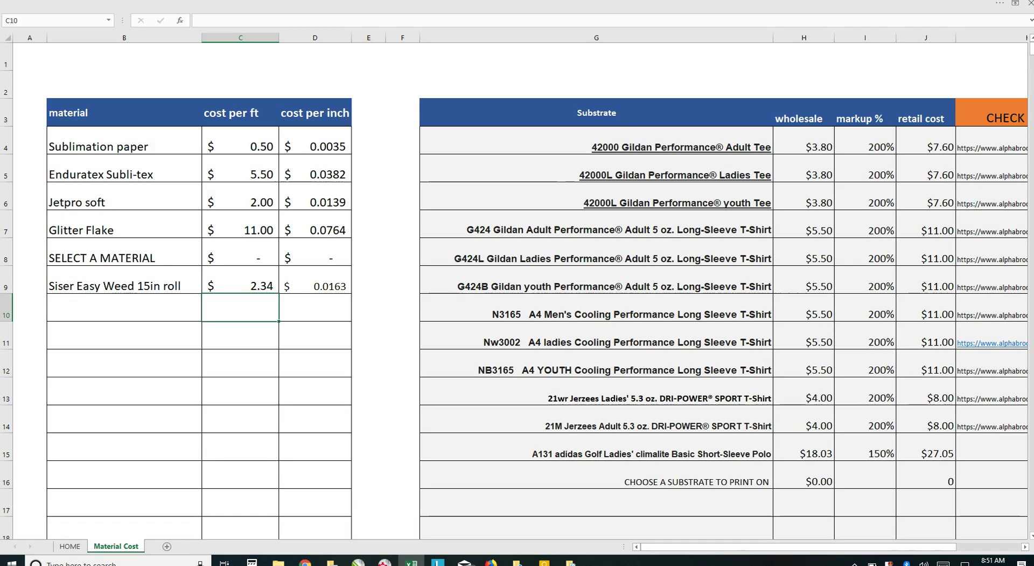
Switch to Chrome and search the web for heat transfer vinyl in a new tab.
left_click(305, 562)
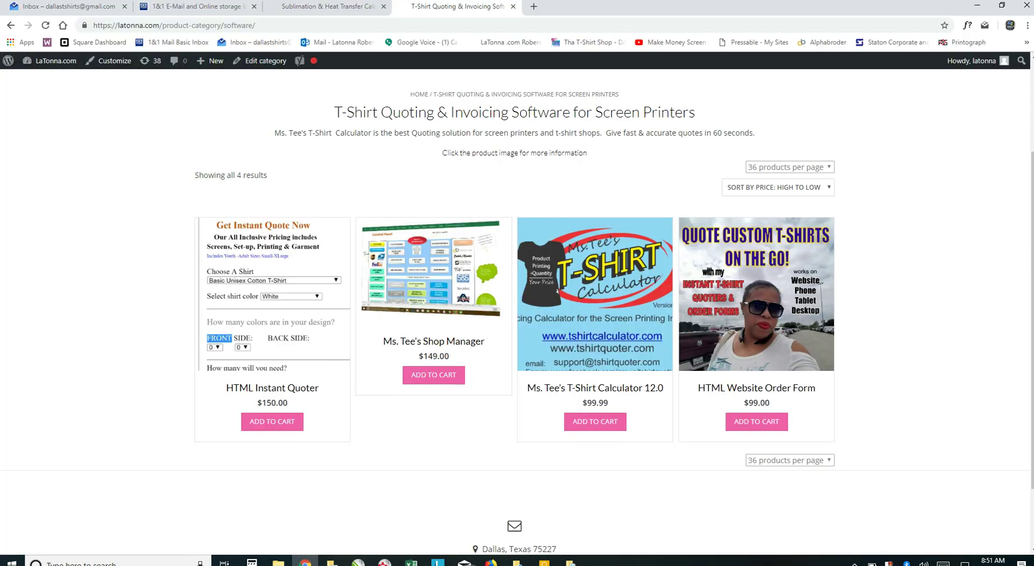
left_click(327, 6)
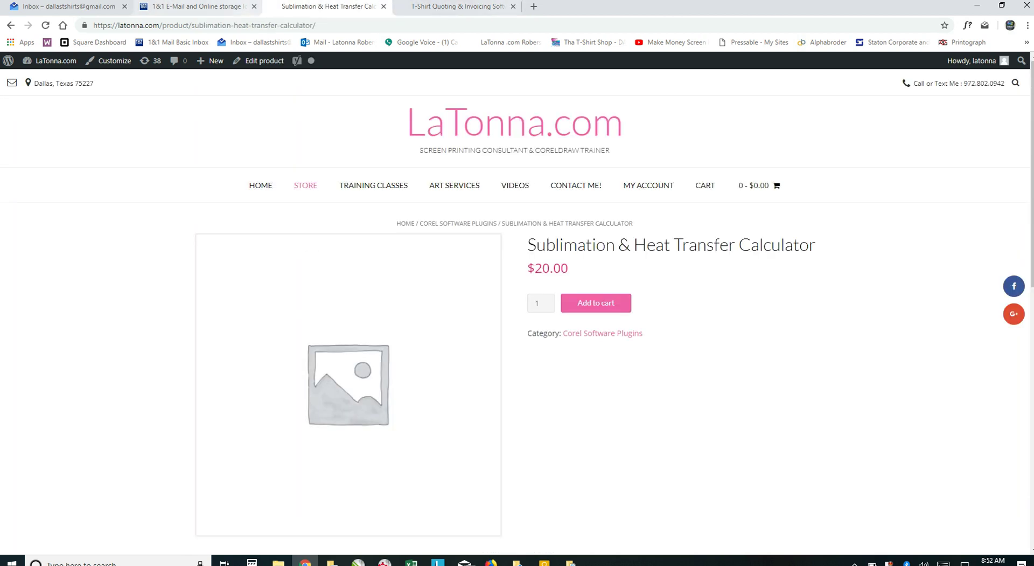
left_click(533, 7)
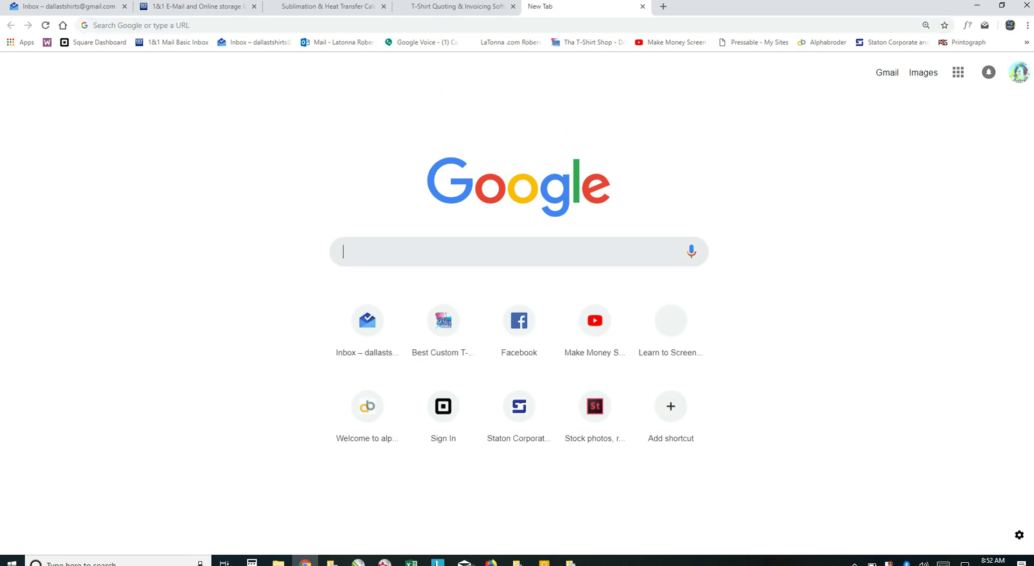
type("heat trans")
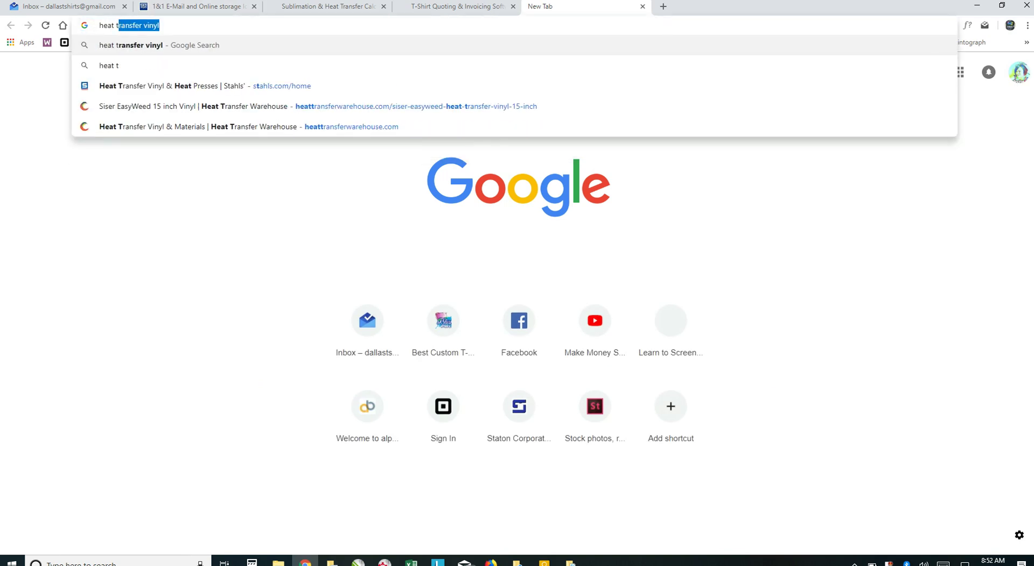
type("fer vin")
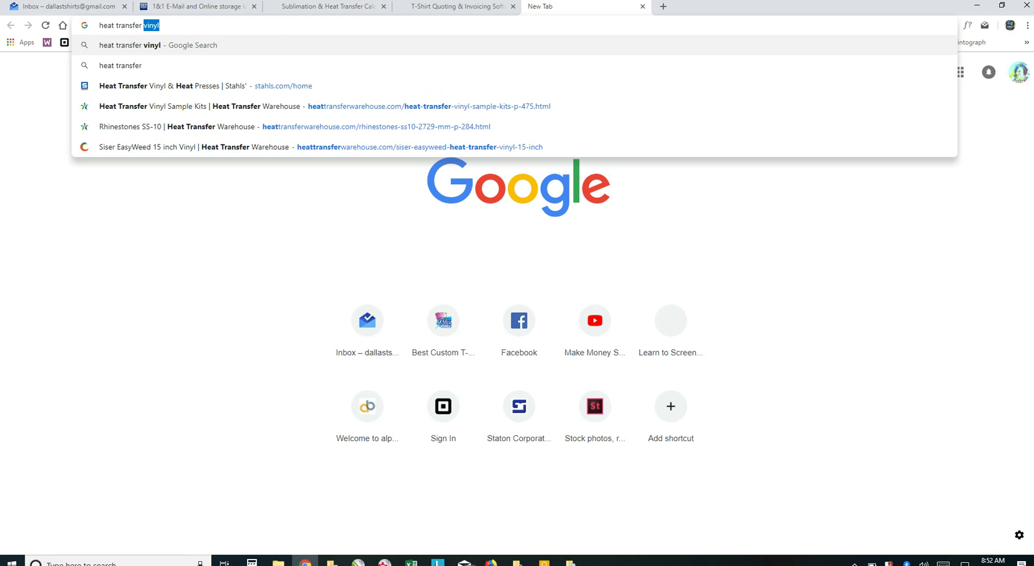
type("yl")
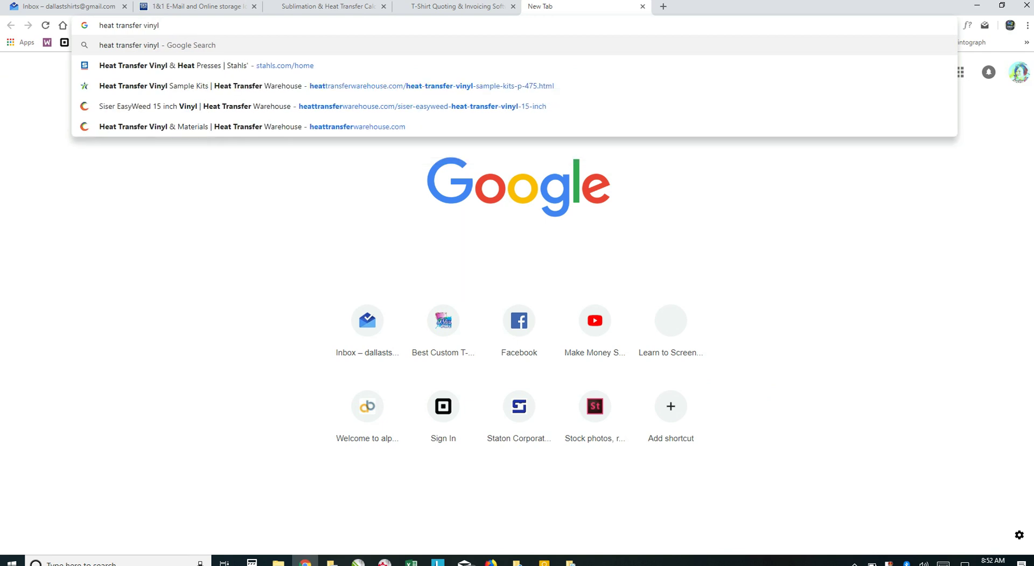
key("Return")
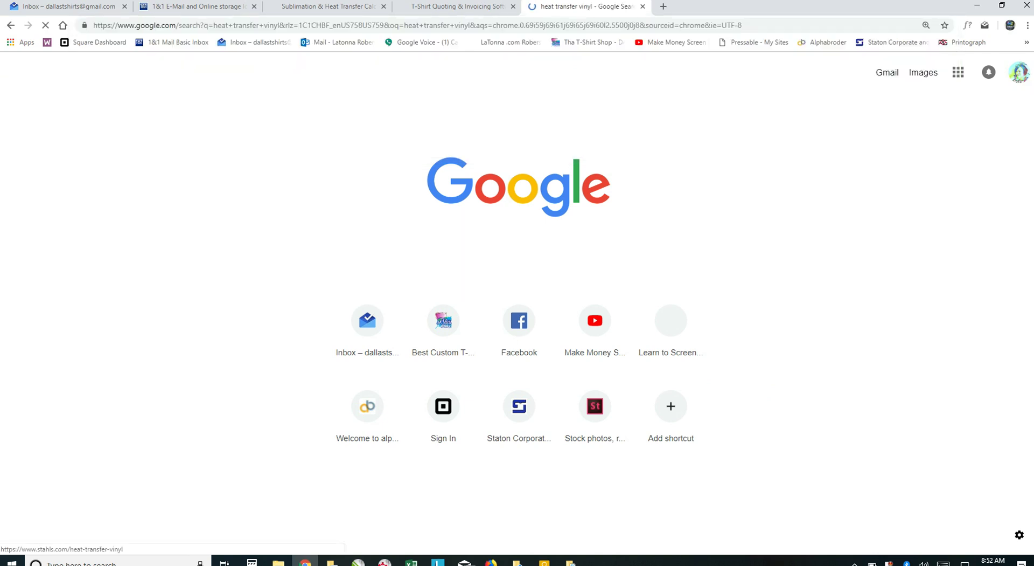
Open the Siser EasyWeed 15" product page on Heat Transfer Warehouse and examine its roll pricing.
left_click(322, 177)
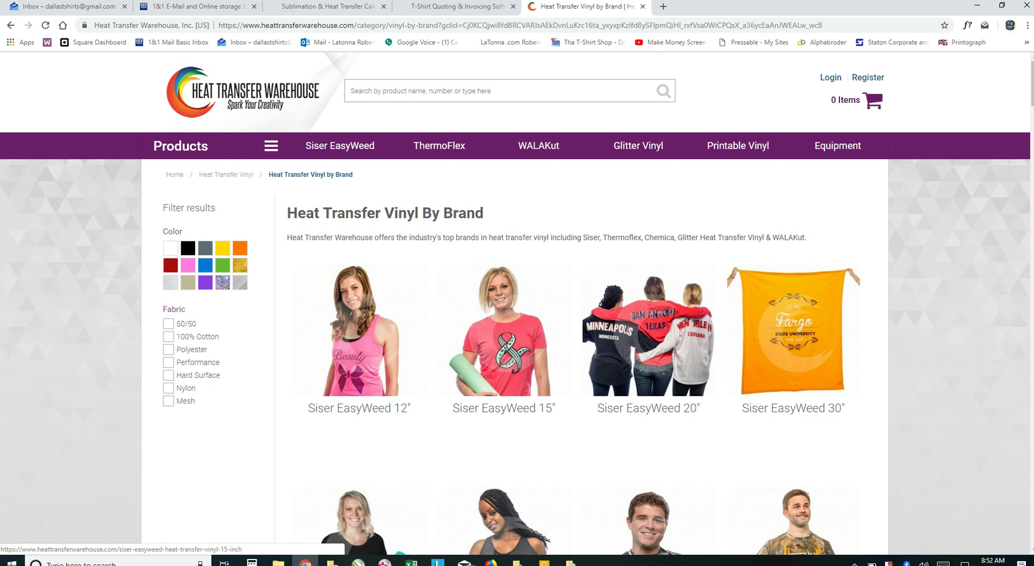
left_click(504, 334)
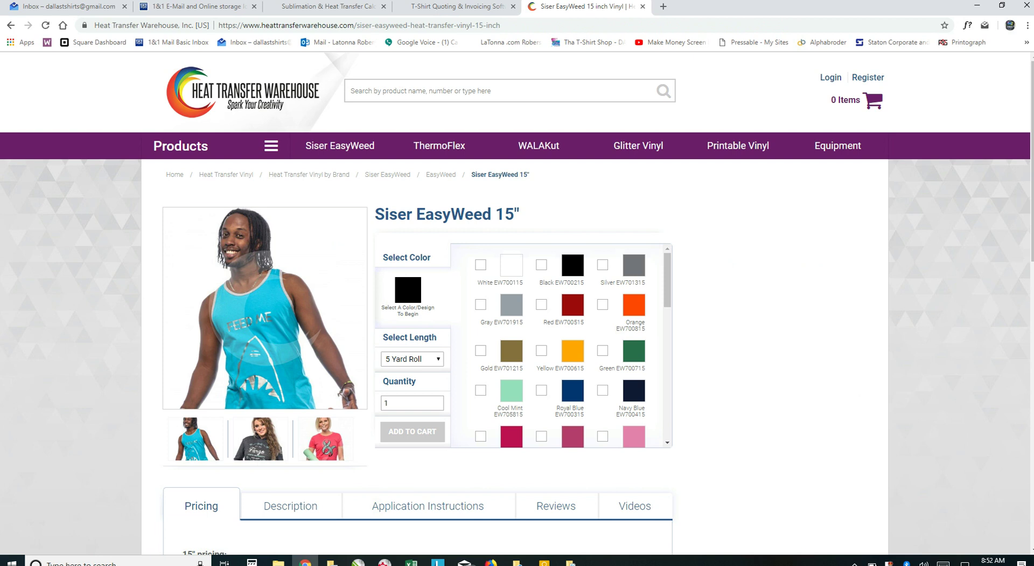
scroll(517, 302, "down", 4)
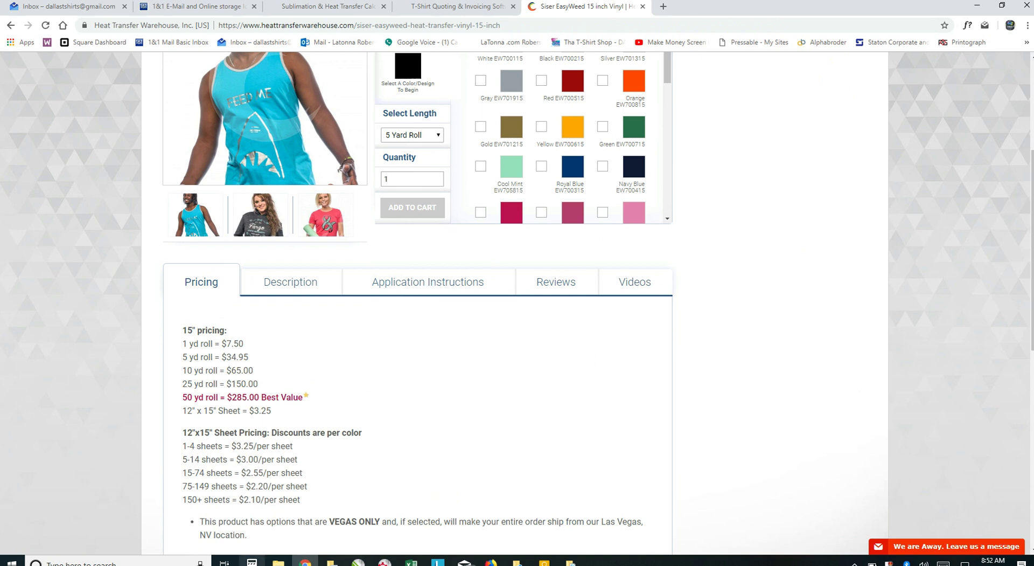
Calculate the 5-yard roll's cost per foot in Calculator by dividing 35 by 15, and close Calculator.
left_click(251, 562)
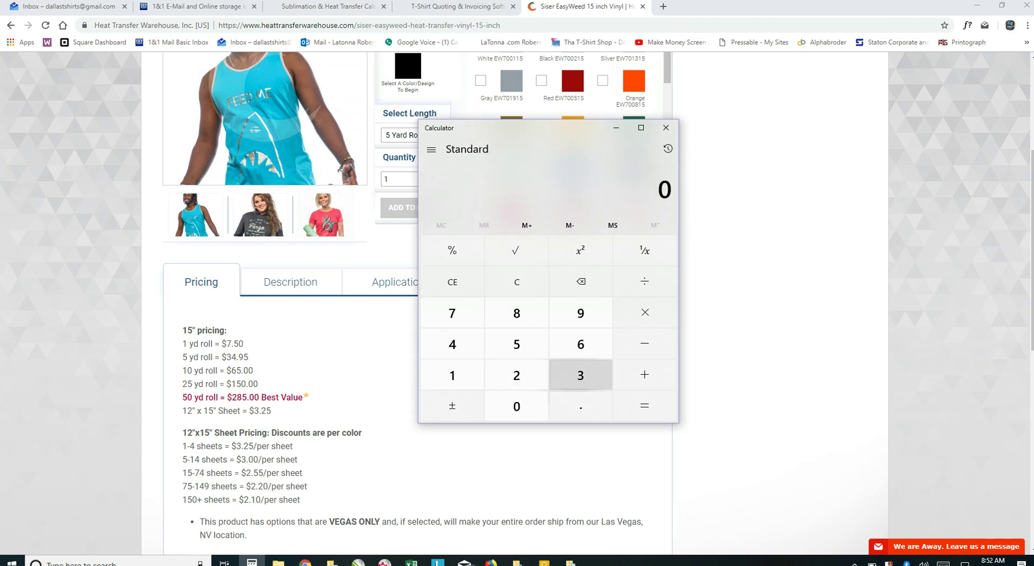
left_click(580, 375)
left_click(516, 343)
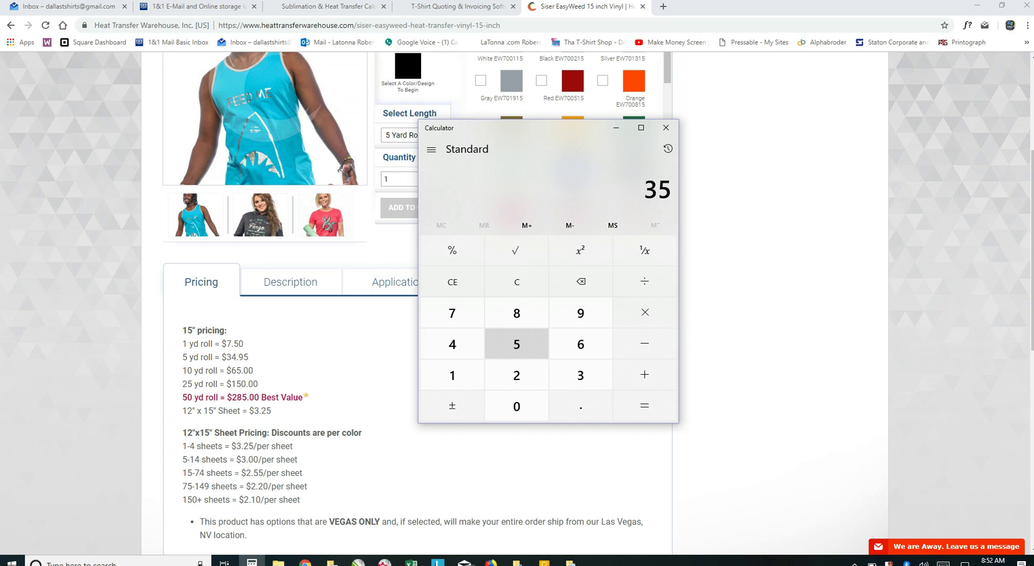
left_click(645, 281)
left_click(452, 375)
left_click(516, 343)
left_click(645, 405)
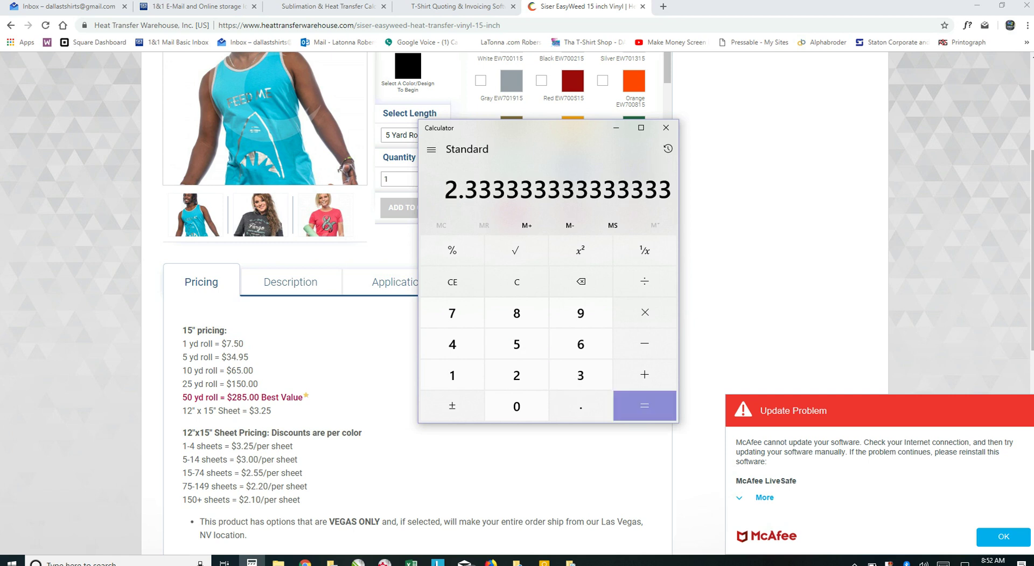
left_click(1003, 537)
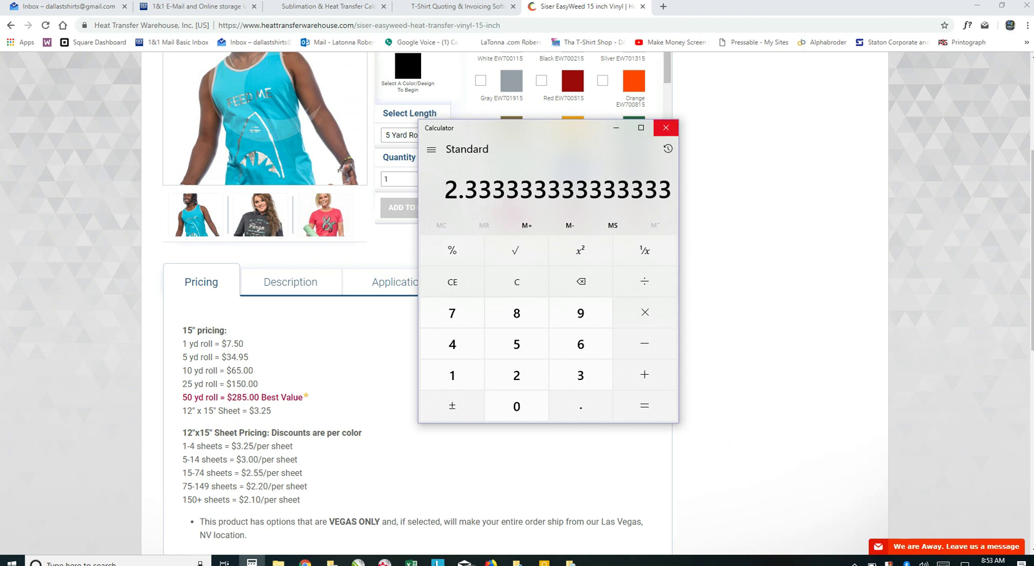
left_click(665, 127)
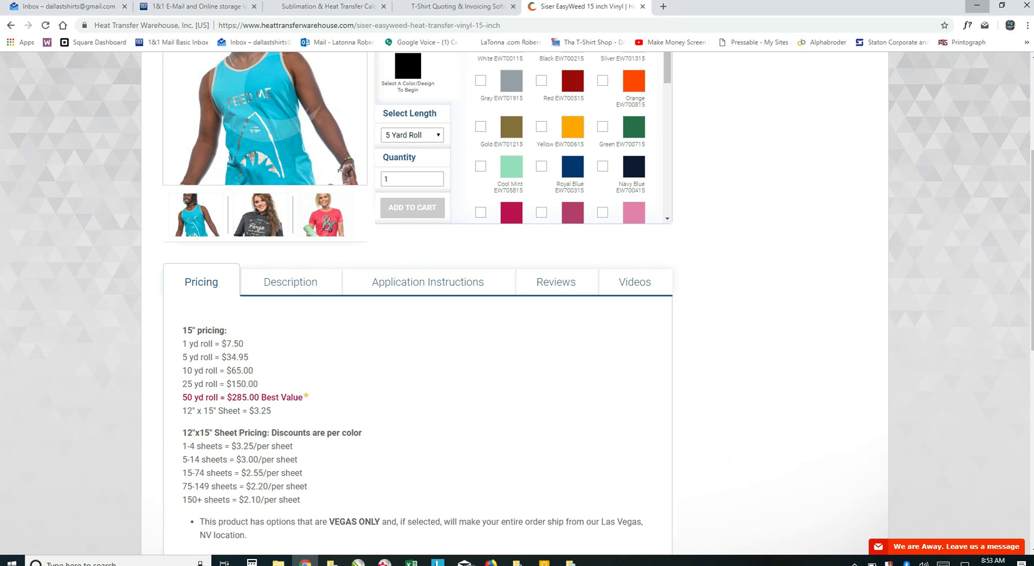
Return to the Excel workbook and set the cost per ft of the Siser Easy Weed 15in roll to 2.34.
left_click(976, 5)
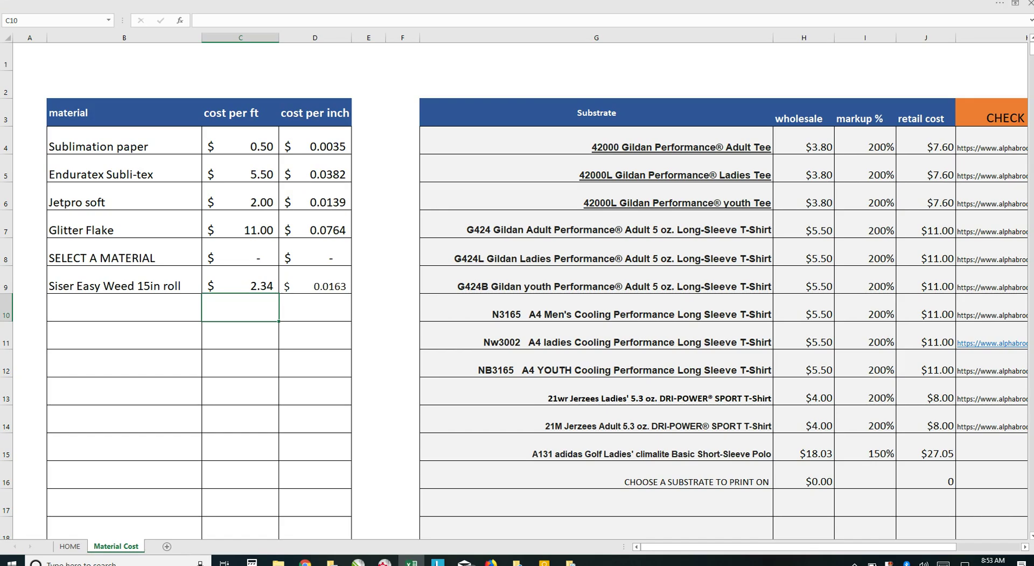
left_click(240, 280)
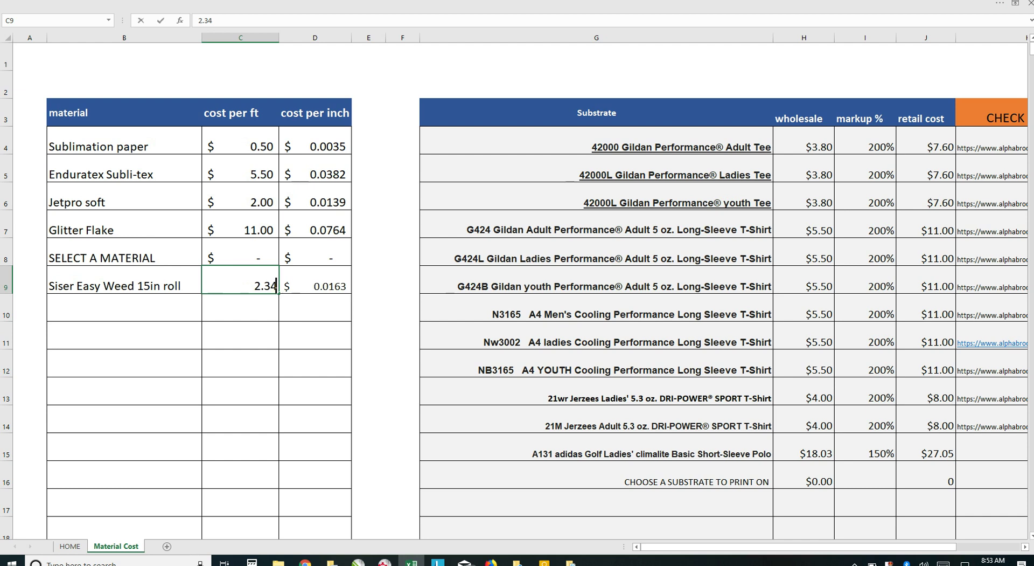
key("Return")
left_click(240, 280)
type("2")
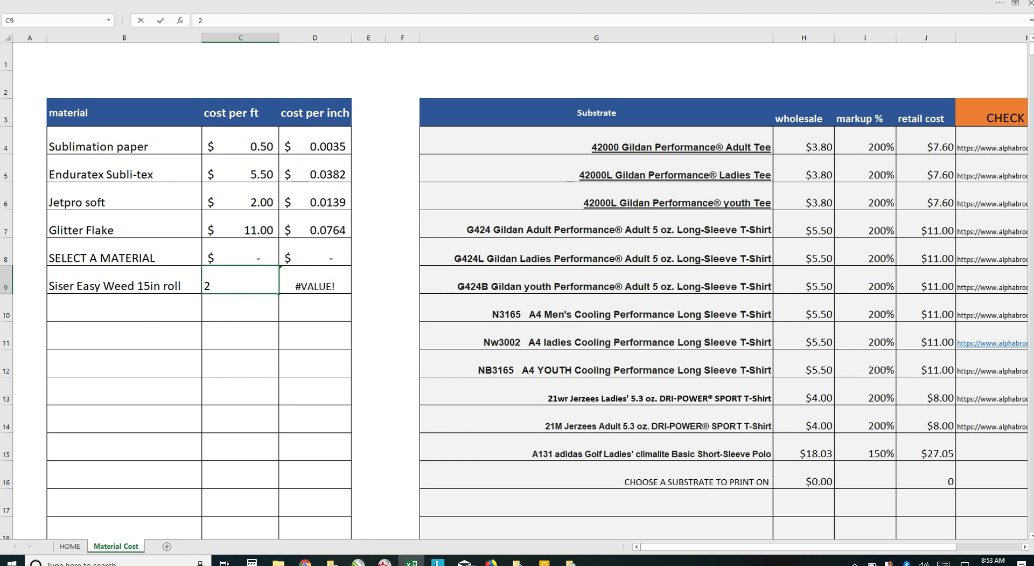
type(".34")
key("Return")
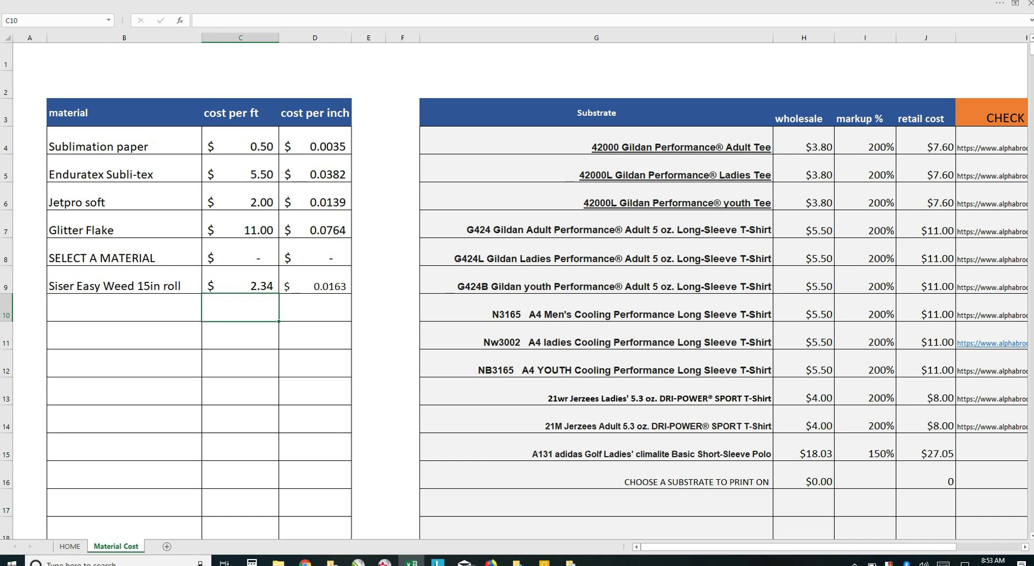
On the HOME sheet, set the front design size to length 10 and width 10.
left_click(70, 545)
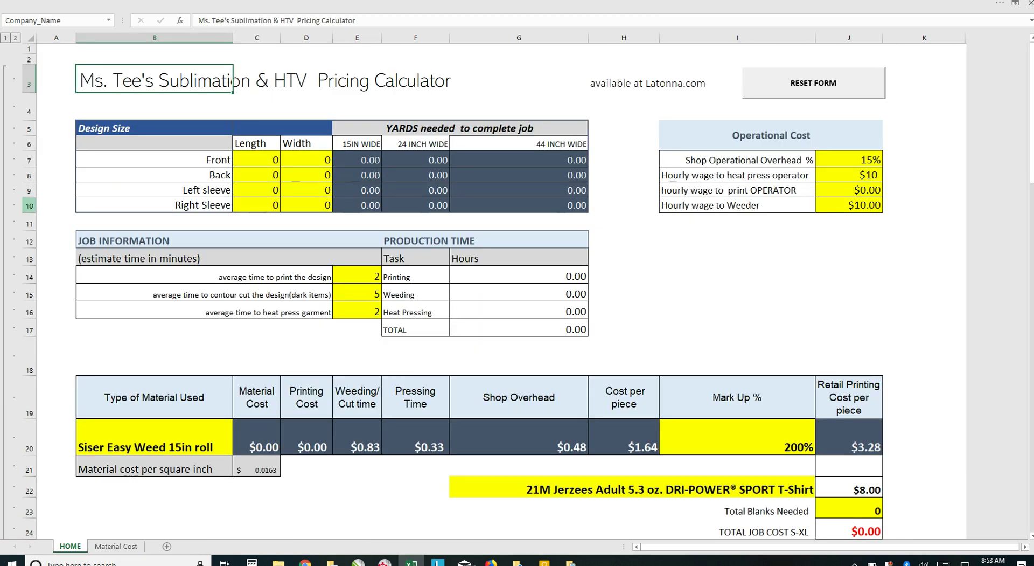
left_click(256, 160)
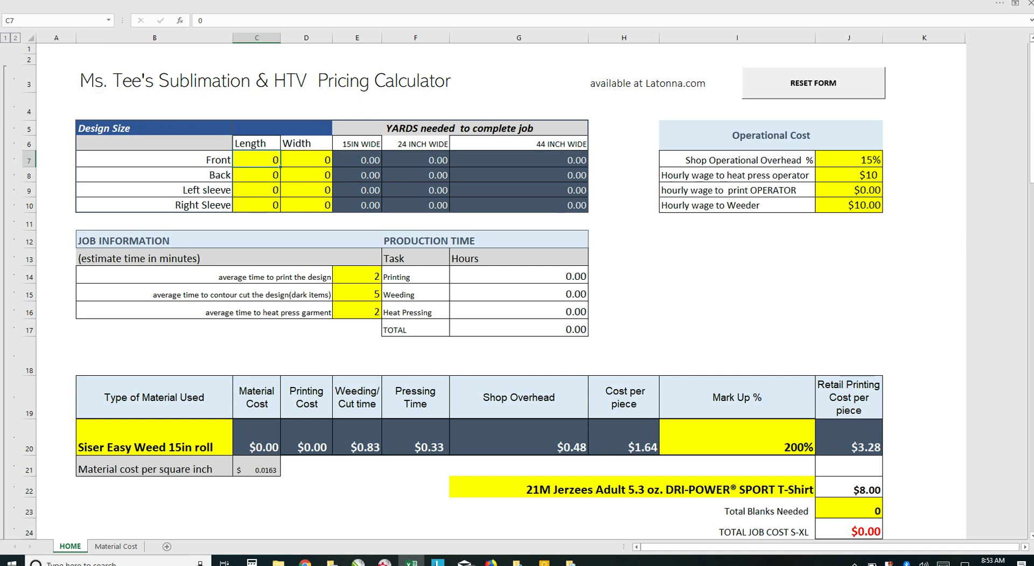
type("10")
key("Tab")
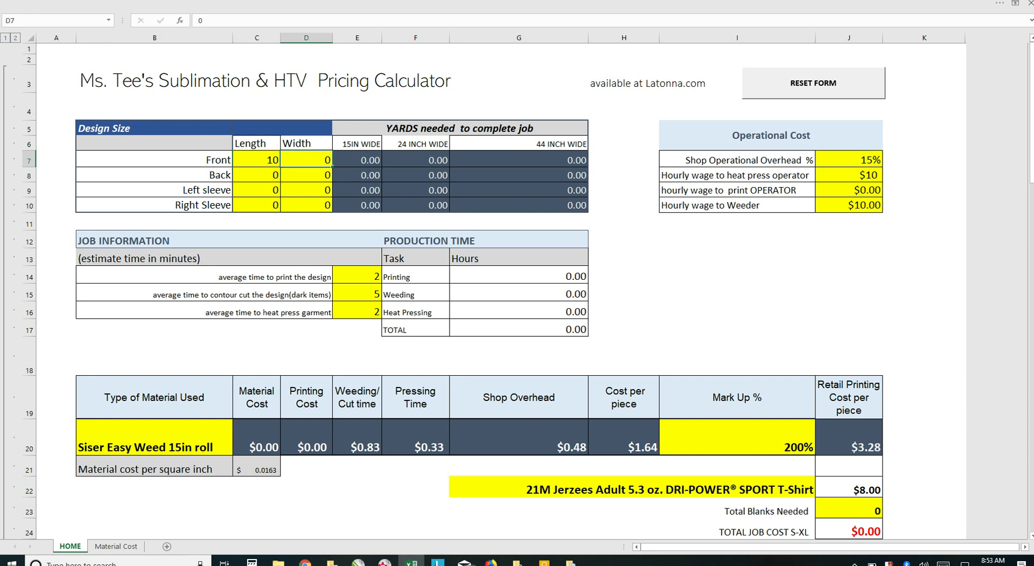
type("10")
left_click(357, 205)
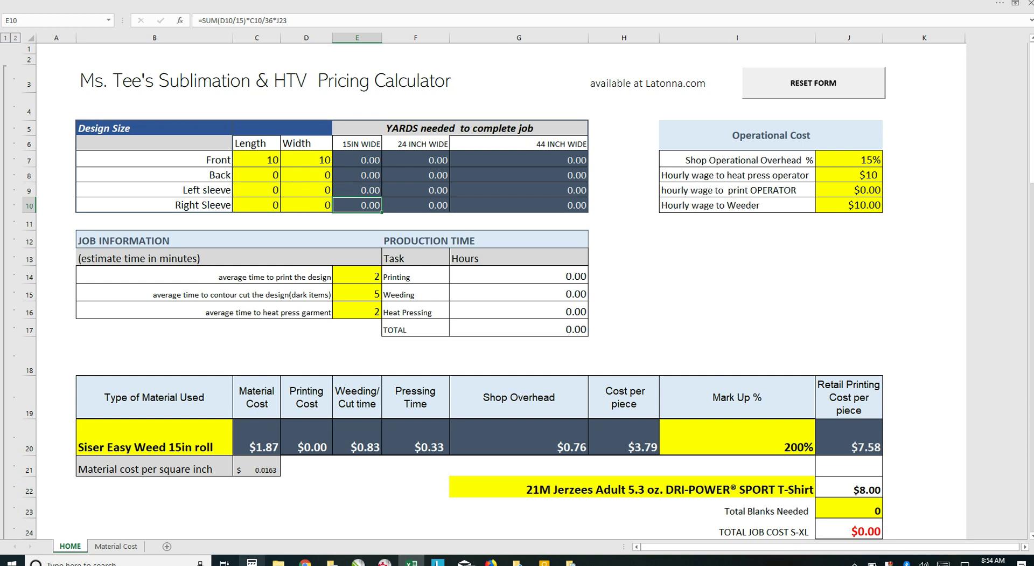
Divide 3000 by 20 in Calculator and divide the result by 8.
left_click(252, 561)
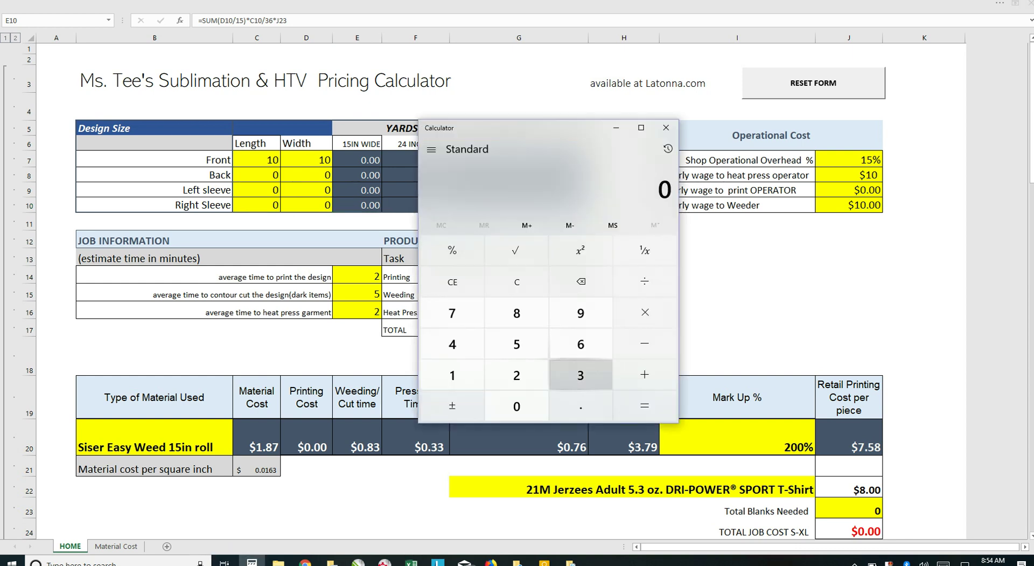
left_click(580, 375)
double_click(517, 405)
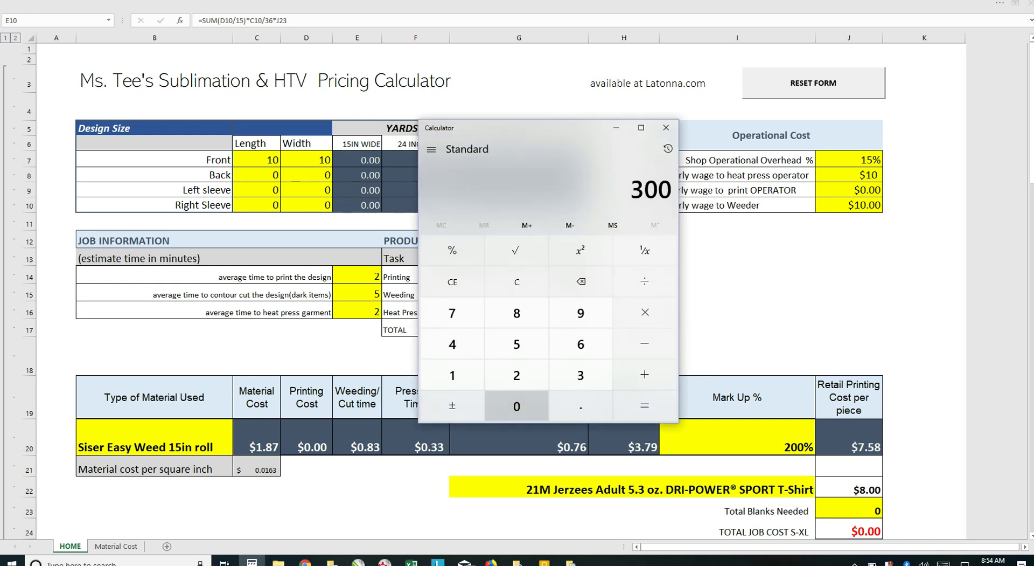
left_click(516, 405)
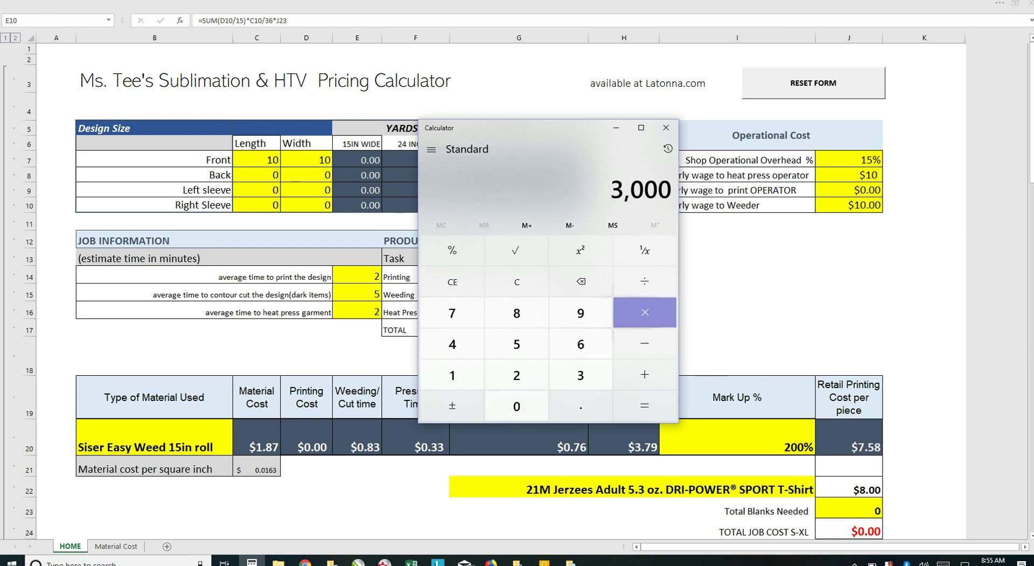
left_click(645, 281)
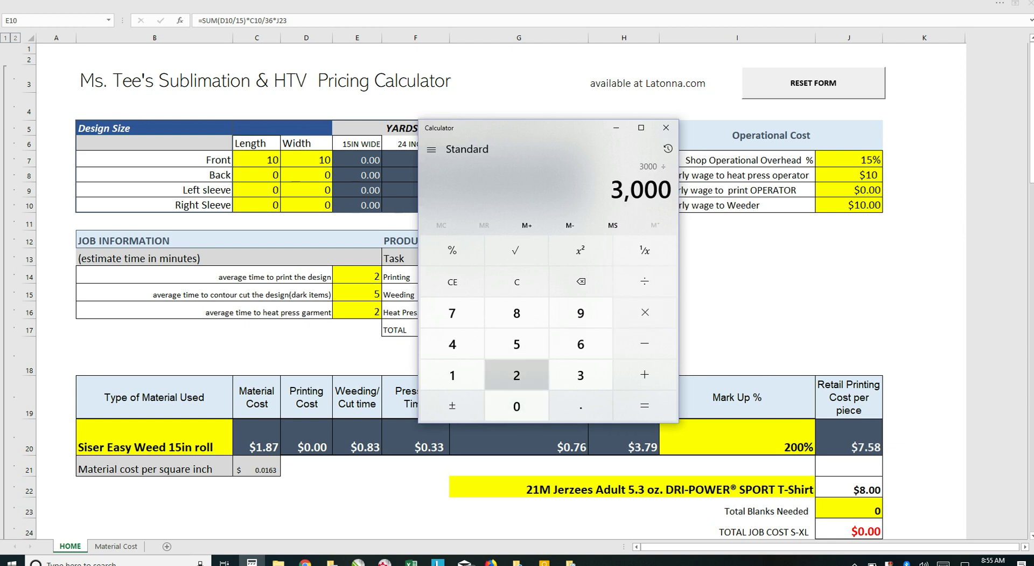
left_click(517, 375)
left_click(517, 405)
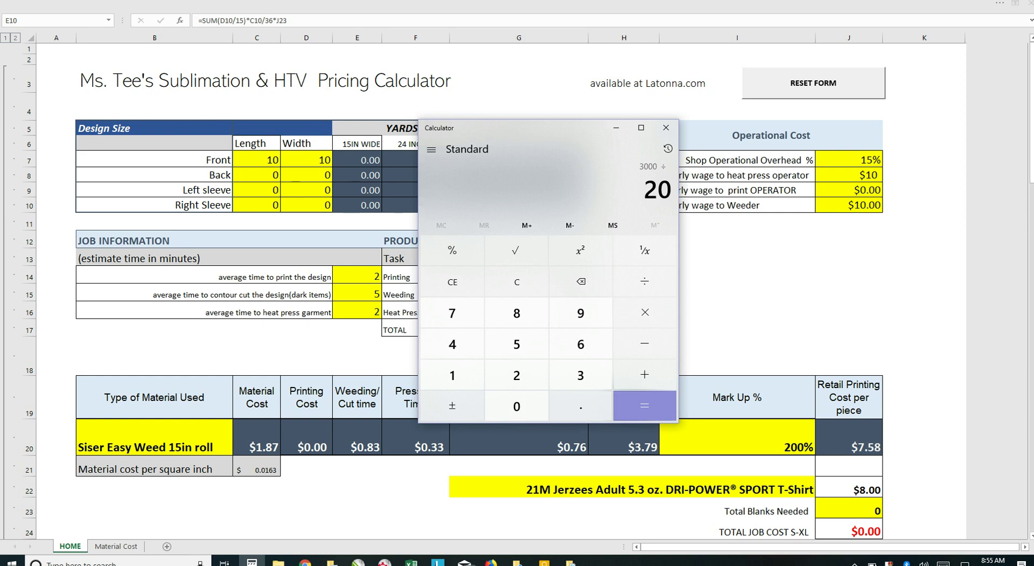
left_click(645, 405)
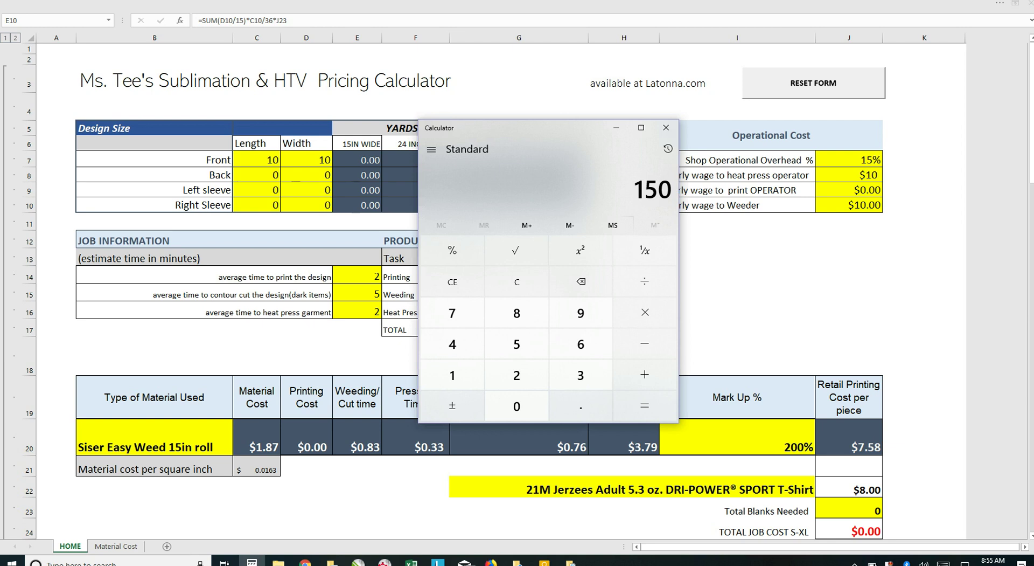
left_click(645, 281)
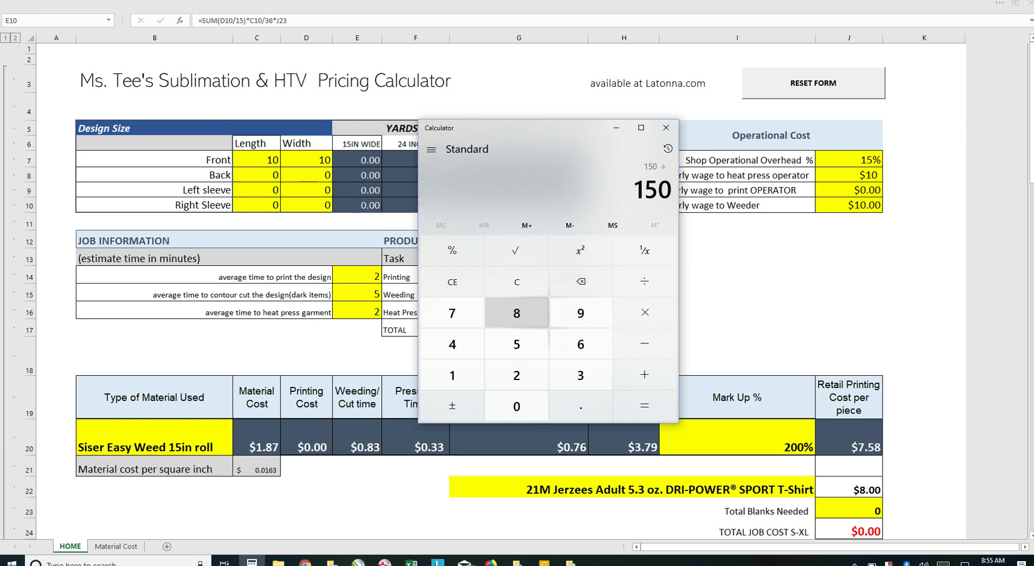
left_click(516, 313)
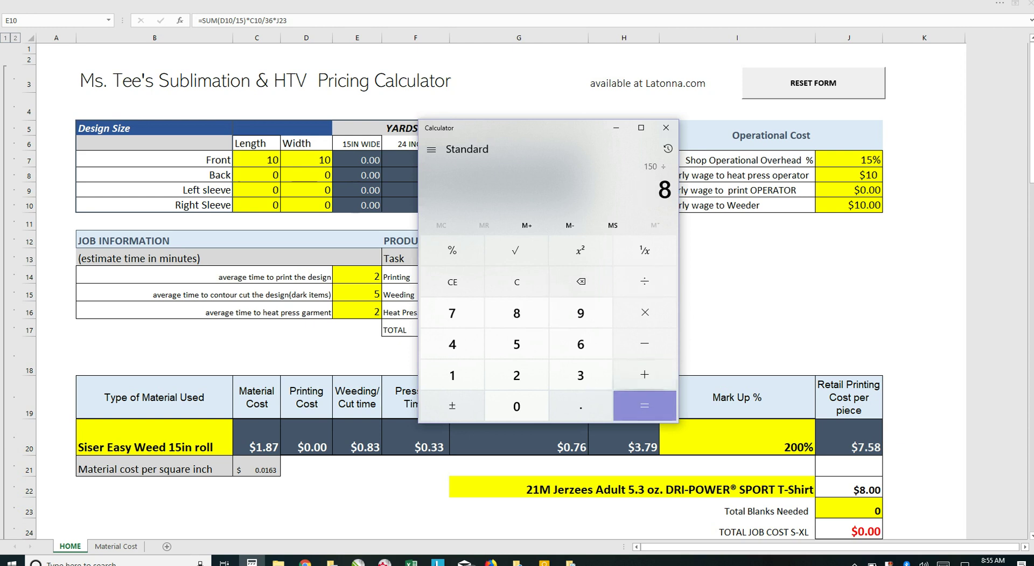
left_click(645, 405)
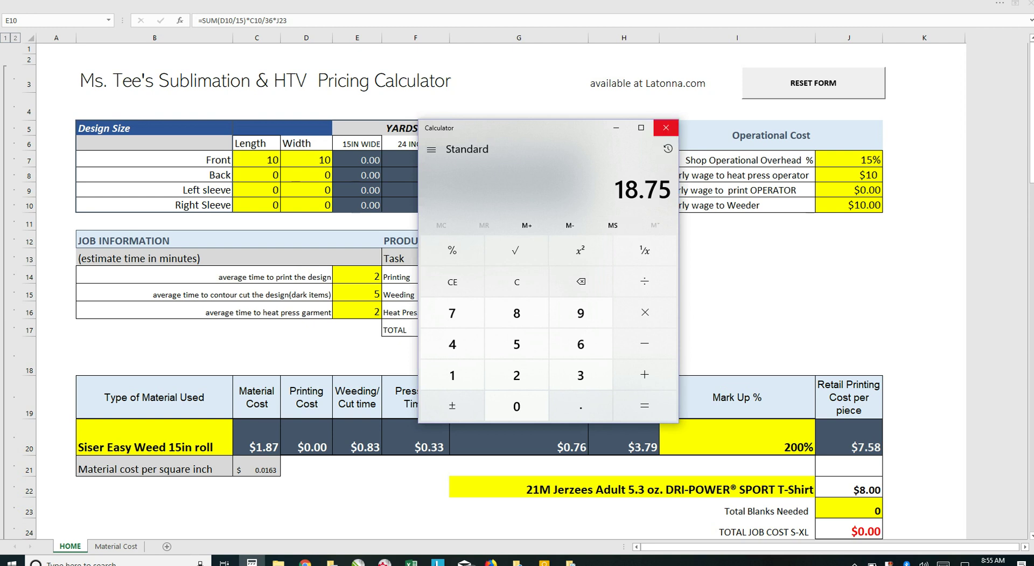
Close Calculator and select the hourly print operator wage under Operational Cost on the HOME sheet.
left_click(666, 127)
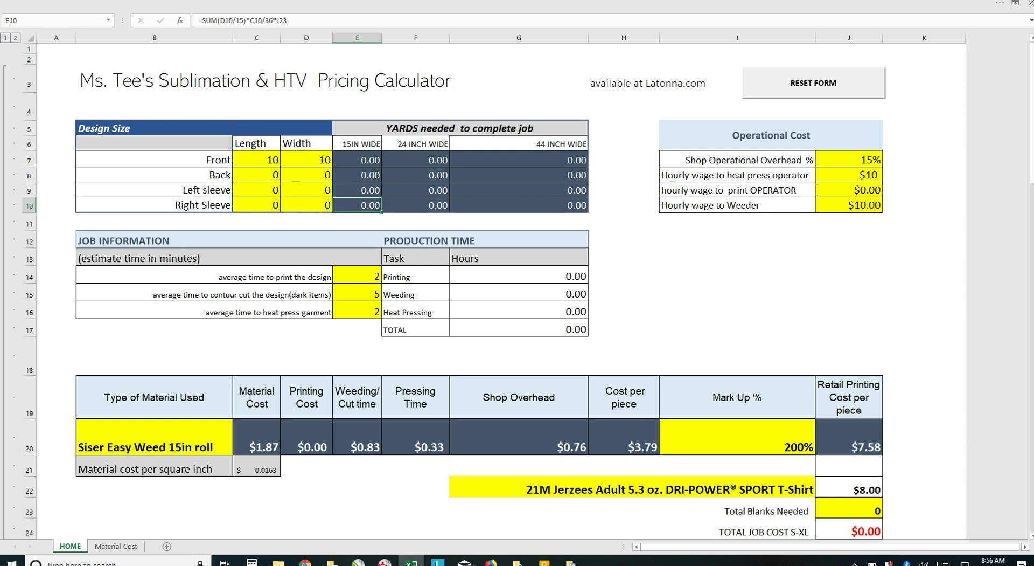
left_click(848, 190)
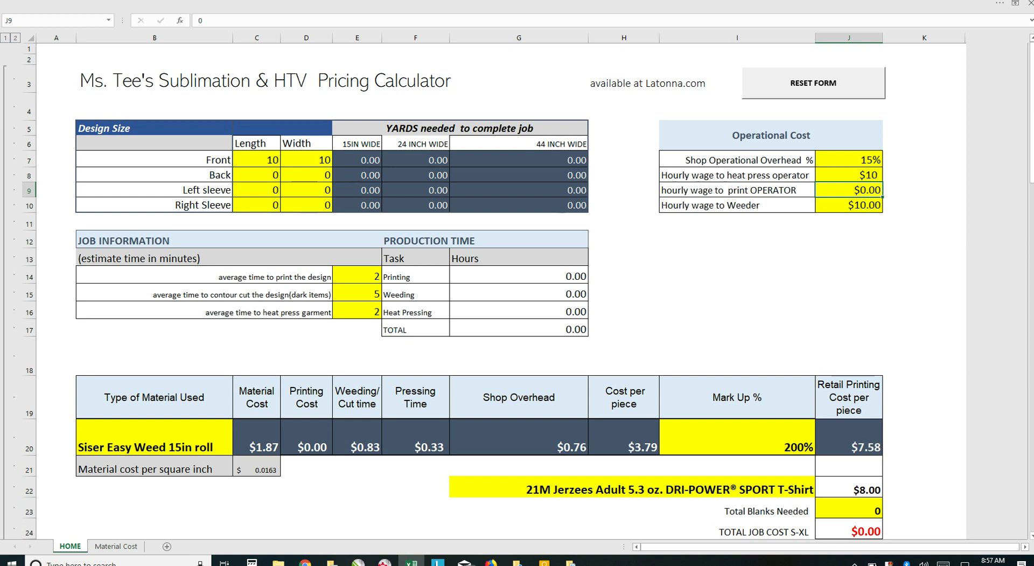
scroll(501, 291, "up", 1)
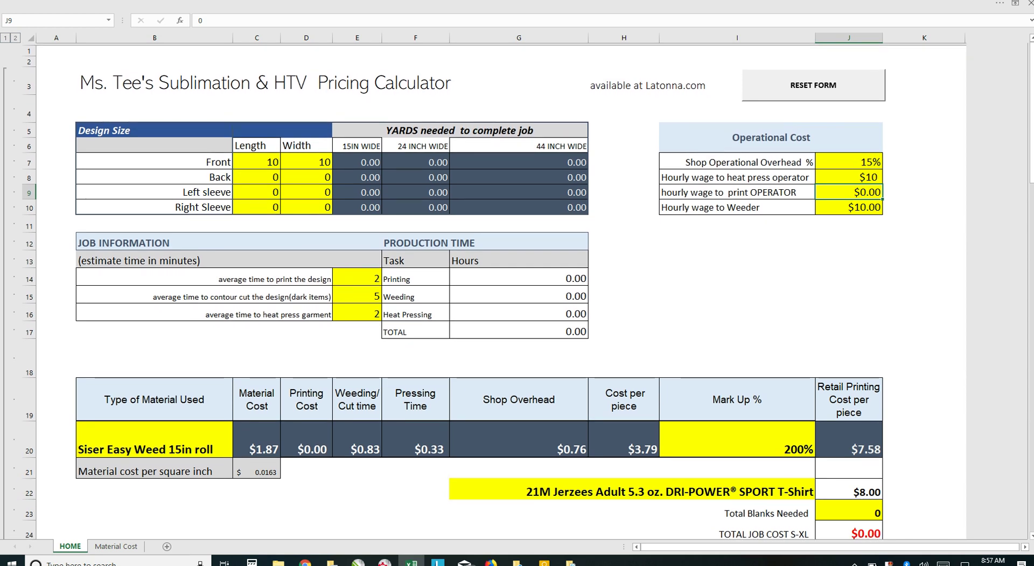
scroll(501, 291, "up", 1)
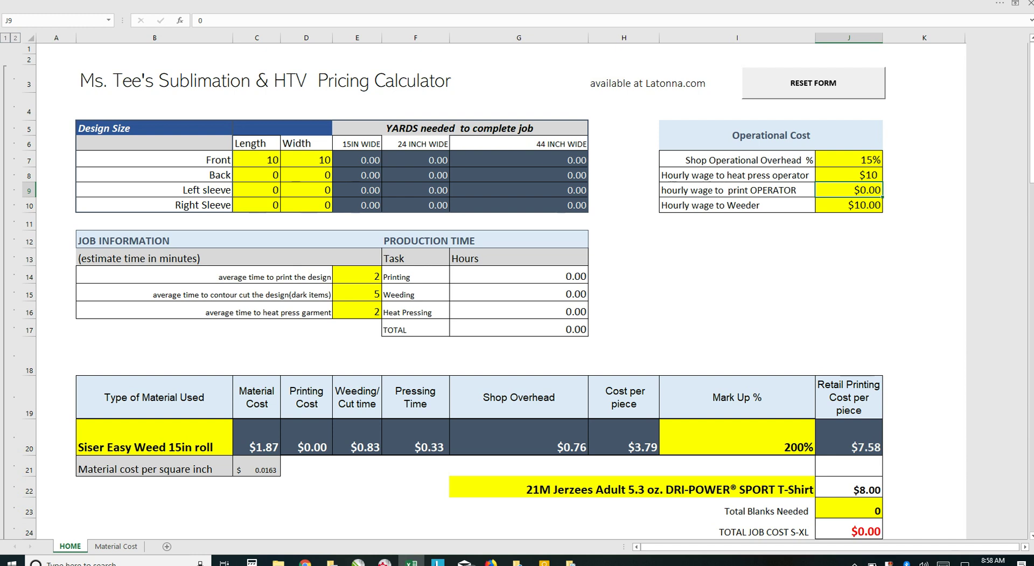
Review the choices offered for the type of material used and keep Siser Easy Weed 15in roll.
left_click(154, 436)
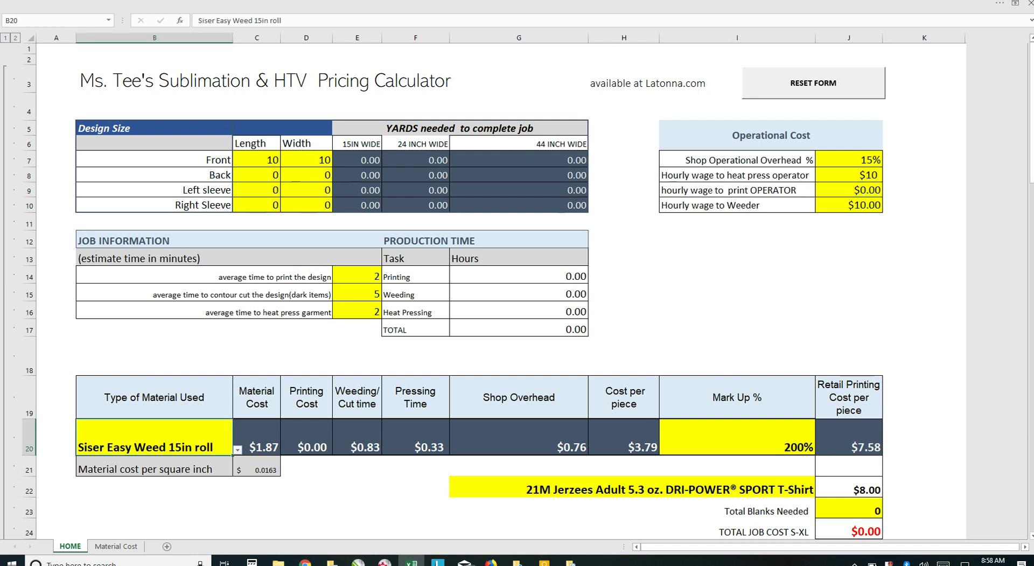
scroll(154, 437, "down", 1)
scroll(155, 437, "down", 2)
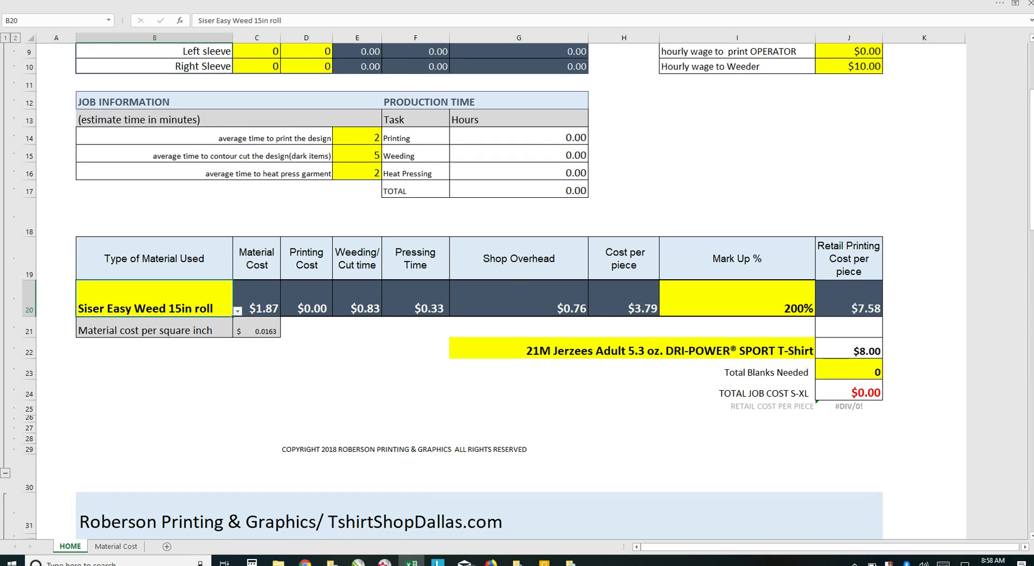
key("alt+Down")
scroll(153, 345, "up", 2)
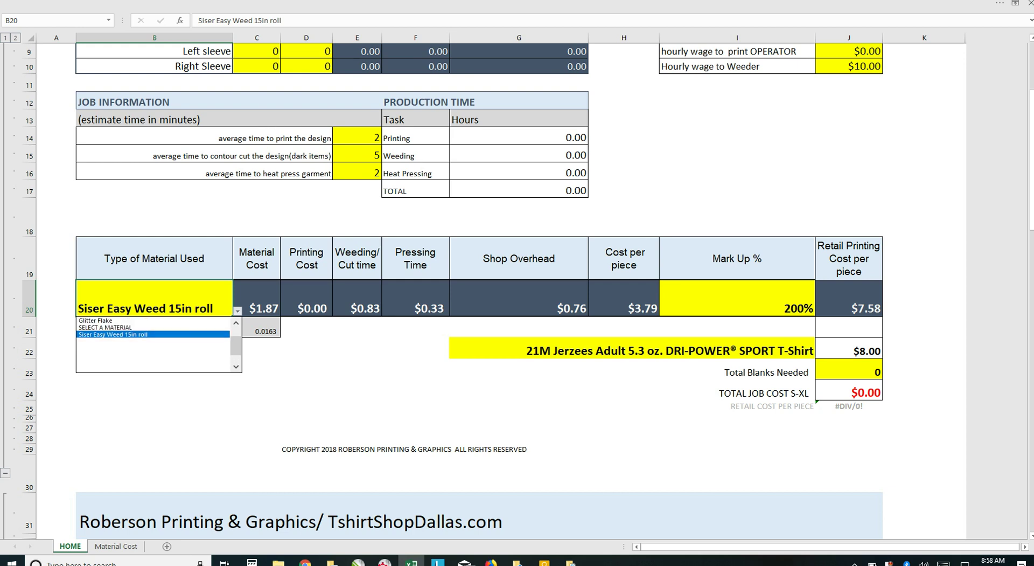
scroll(153, 345, "up", 1)
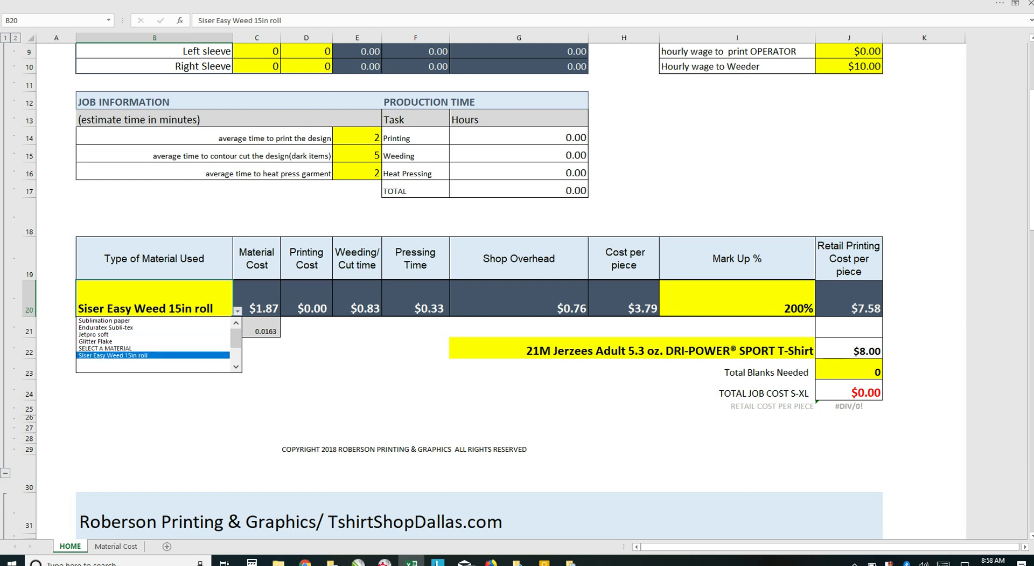
key("Return")
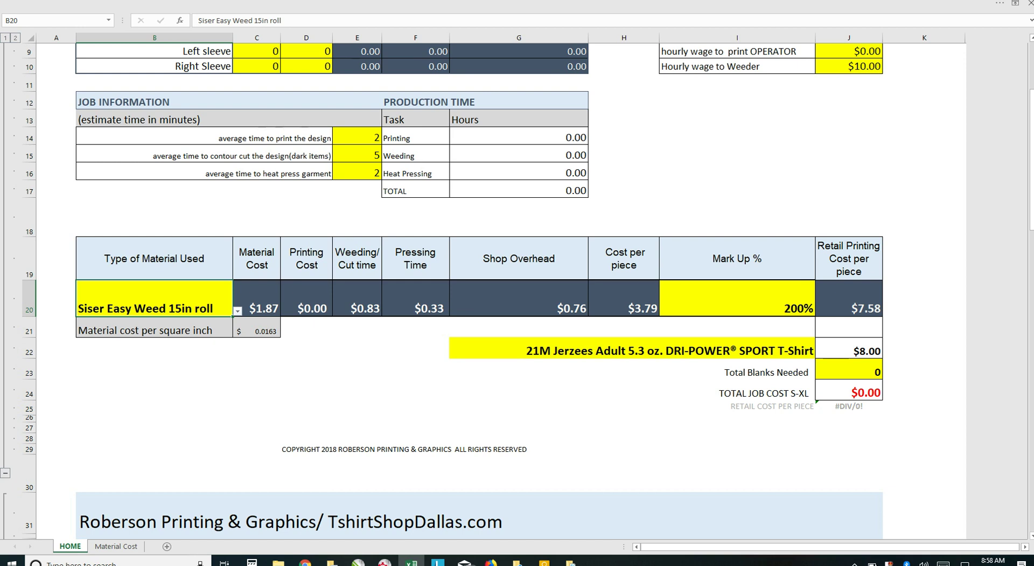
Set the Mark Up % of the Siser Easy Weed 15in roll to 300%.
scroll(442, 291, "up", 2)
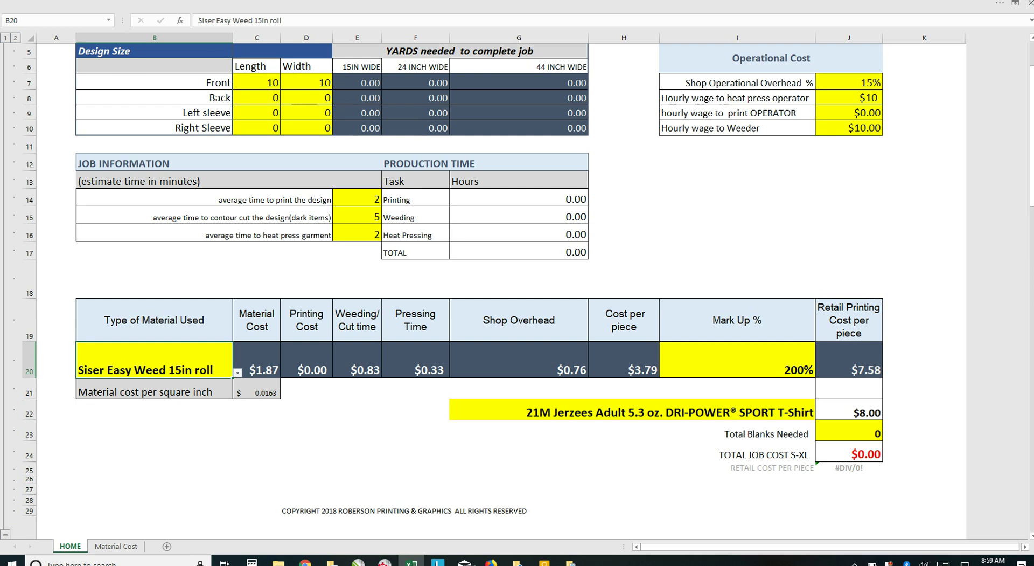
left_click(737, 359)
type("300")
key("Return")
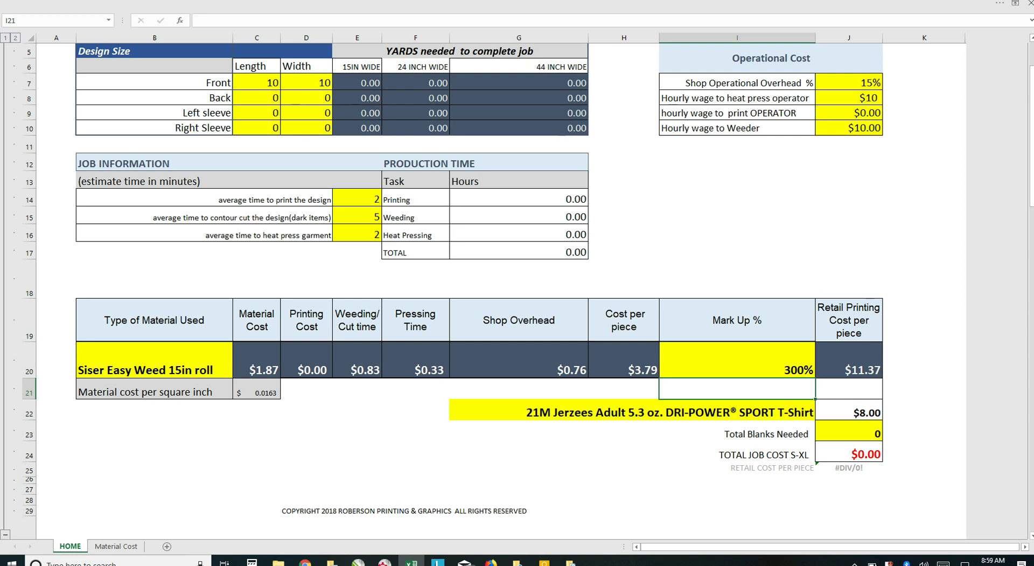
Choose G424 Gildan Adult Performance® Adult 5 oz. Long-Sleeve T-Shirt as the substrate to print on.
left_click(632, 411)
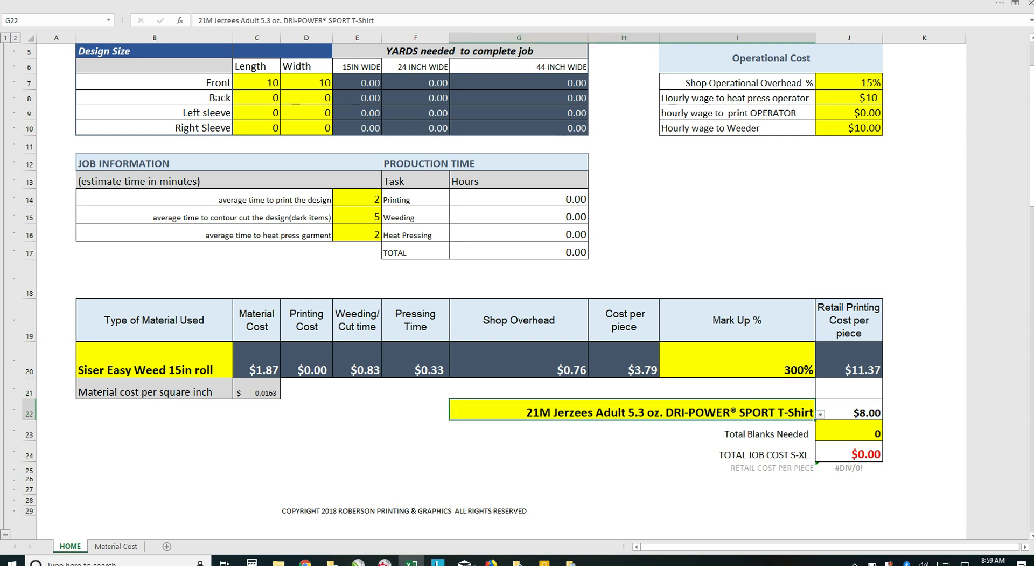
key("alt+Down")
key("Down")
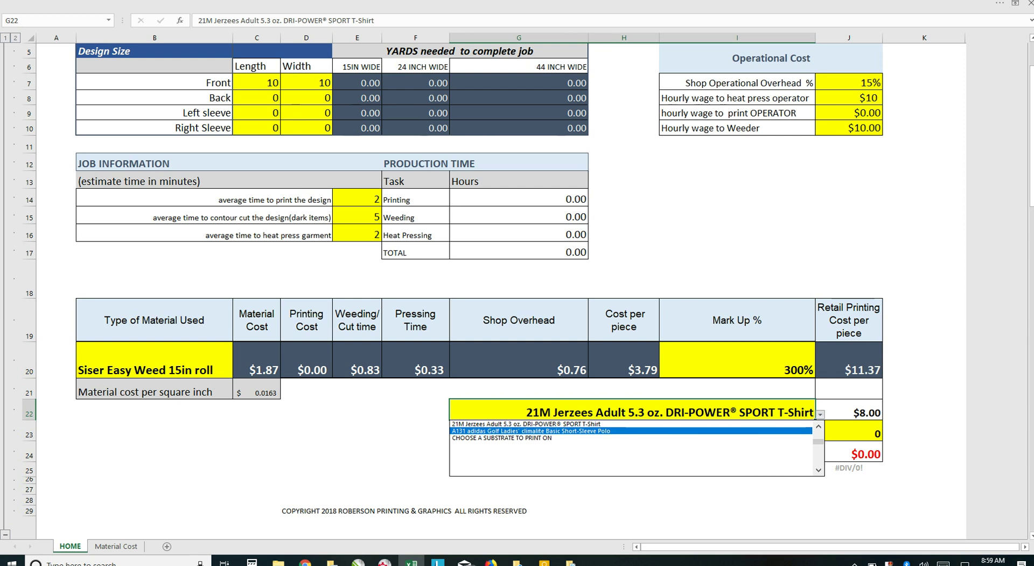
left_click(818, 426)
left_click(819, 426)
left_click(819, 426)
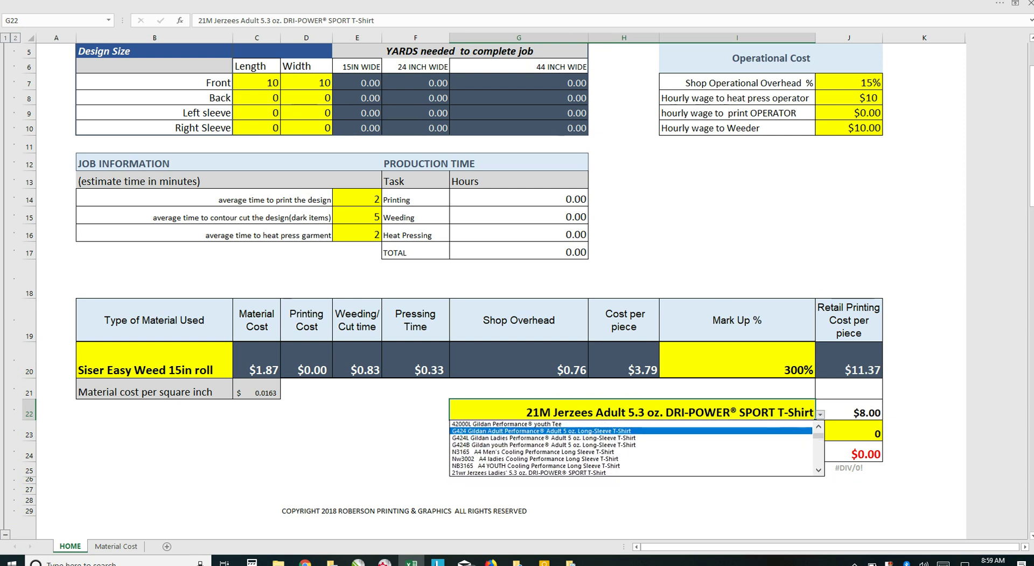
left_click(635, 431)
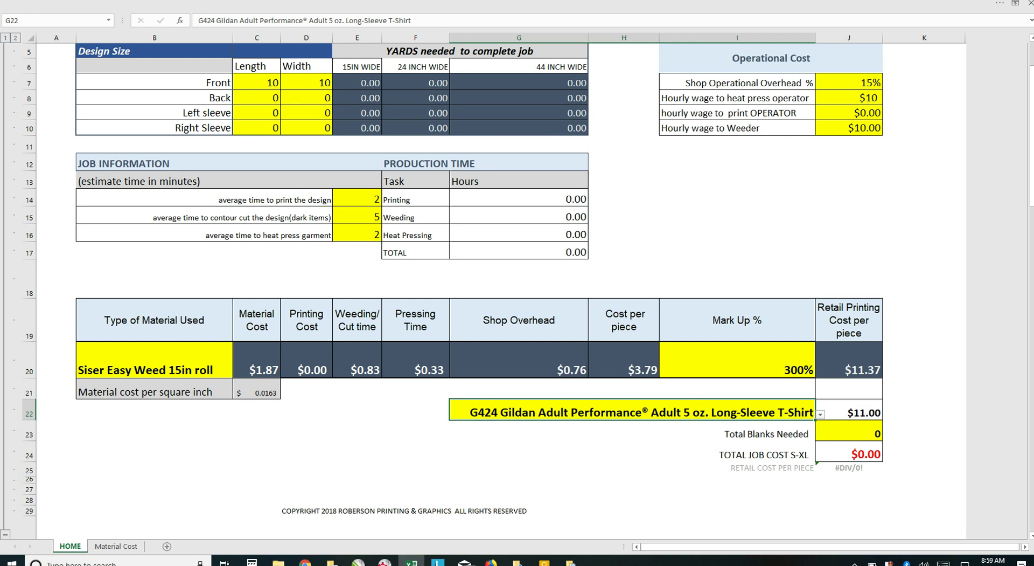
Change the substrate to 42000L Gildan Performance® Ladies Tee.
left_click(820, 414)
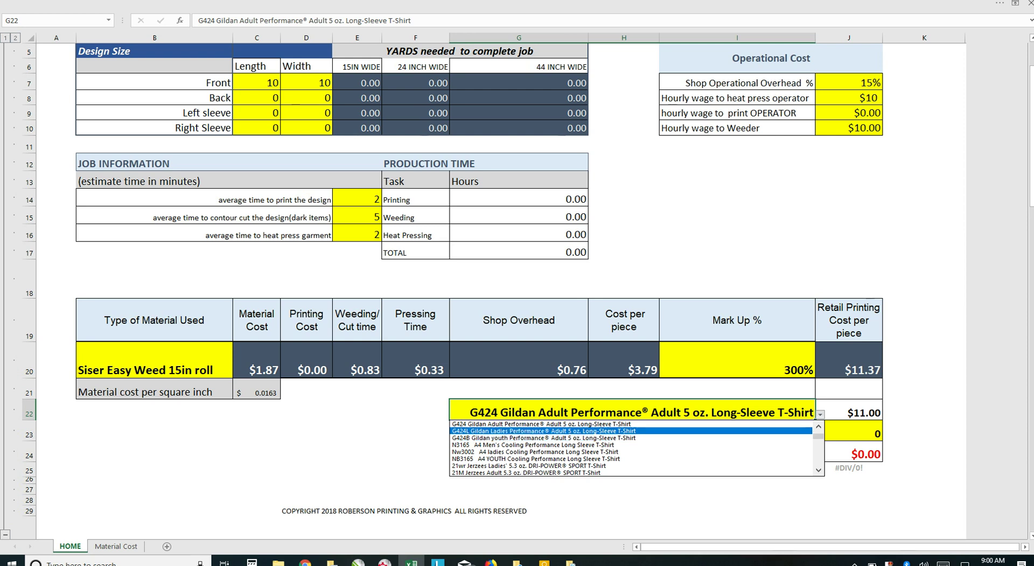
scroll(632, 448, "up", 3)
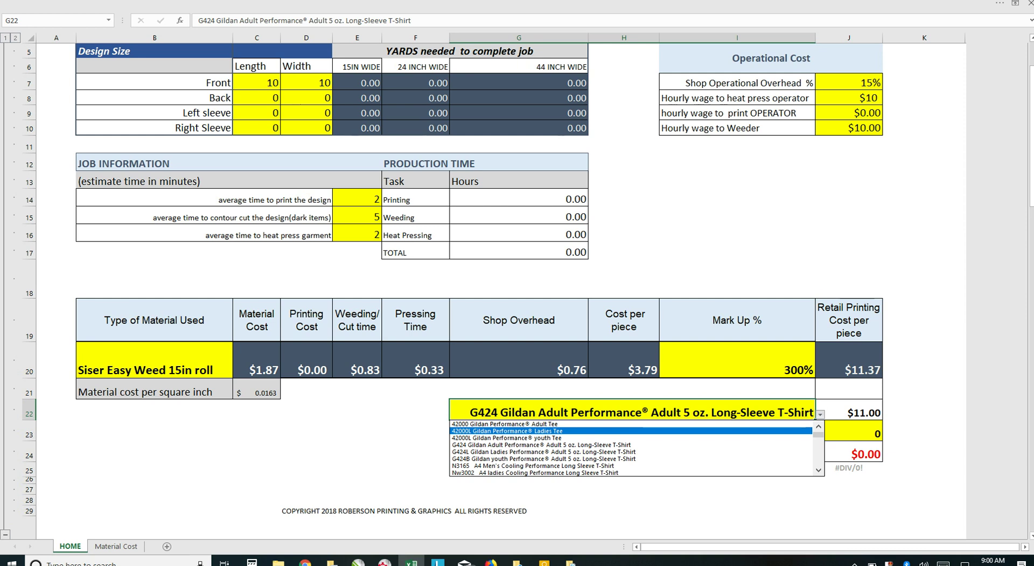
key("Escape")
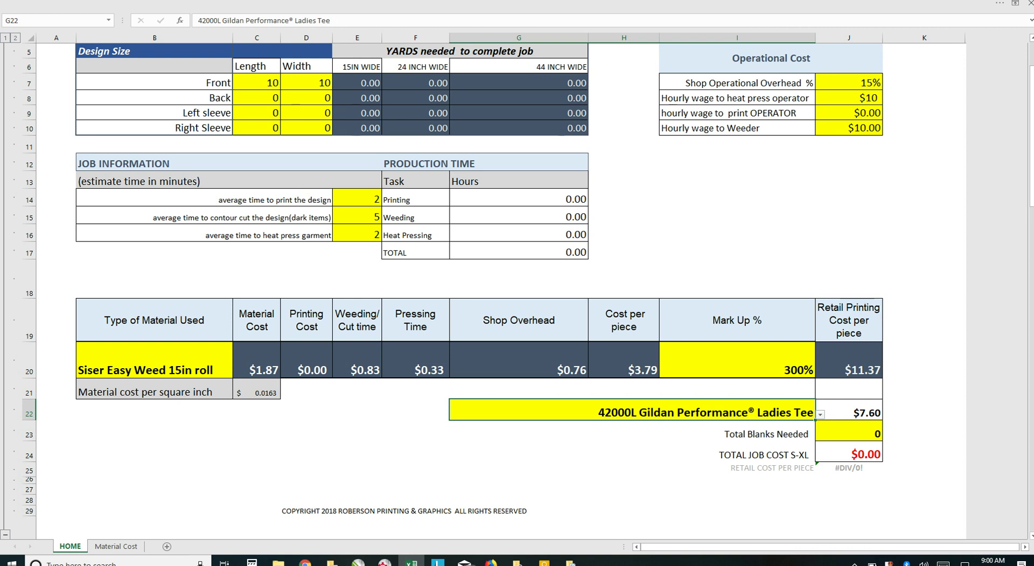
Check the substrate prices on the Material Cost sheet, and set Total Blanks Needed on the HOME sheet to 10.
left_click(116, 545)
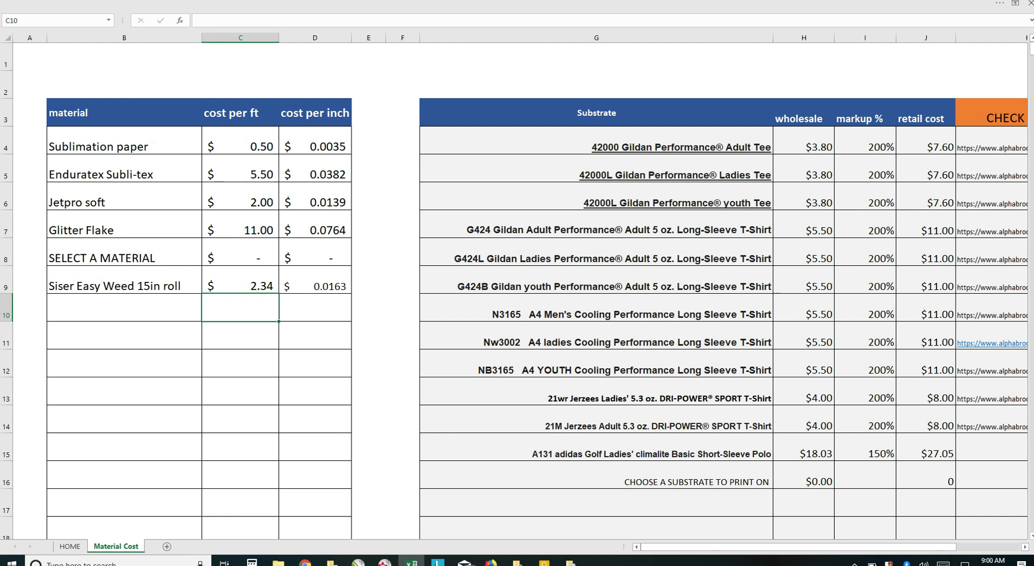
left_click(70, 546)
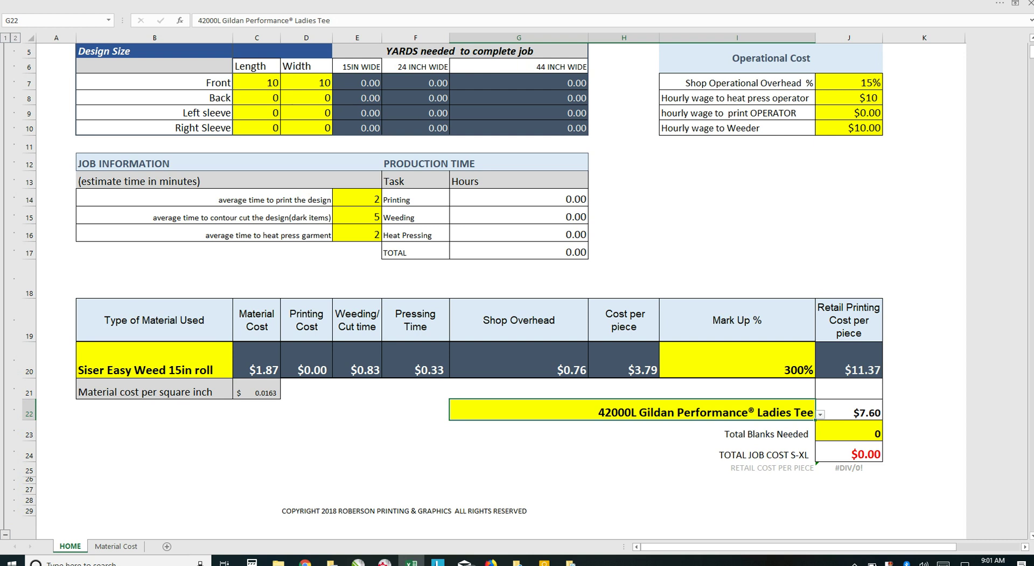
left_click(849, 433)
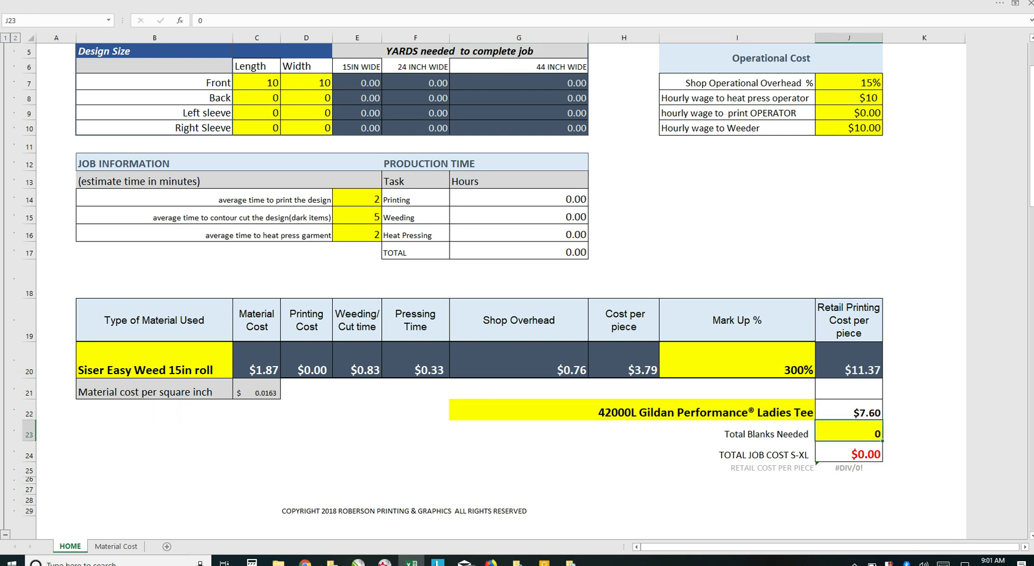
type("10")
key("Return")
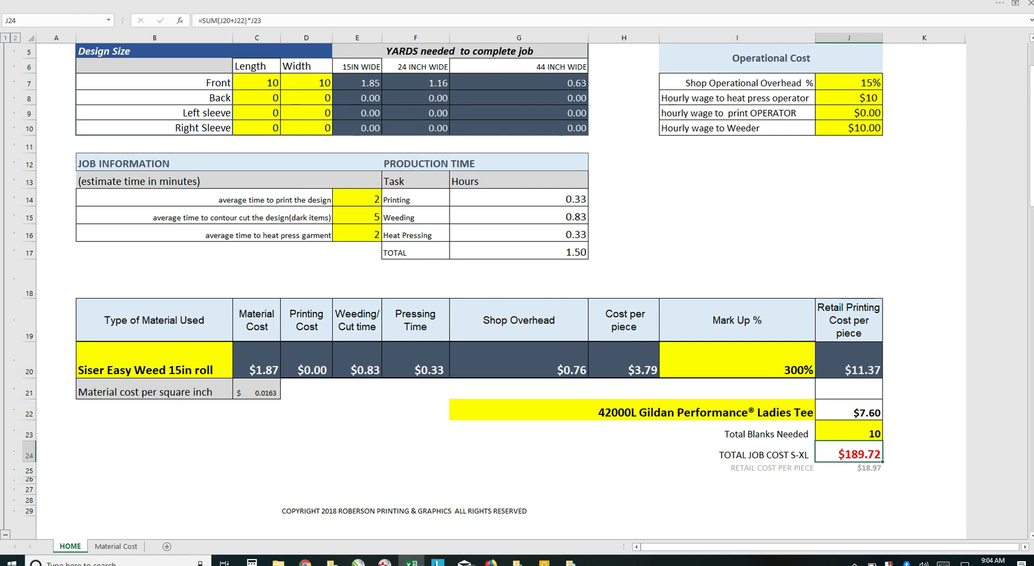
Collapse the row group of the pricing calculator above the invoice on the HOME sheet.
scroll(442, 291, "down", 2)
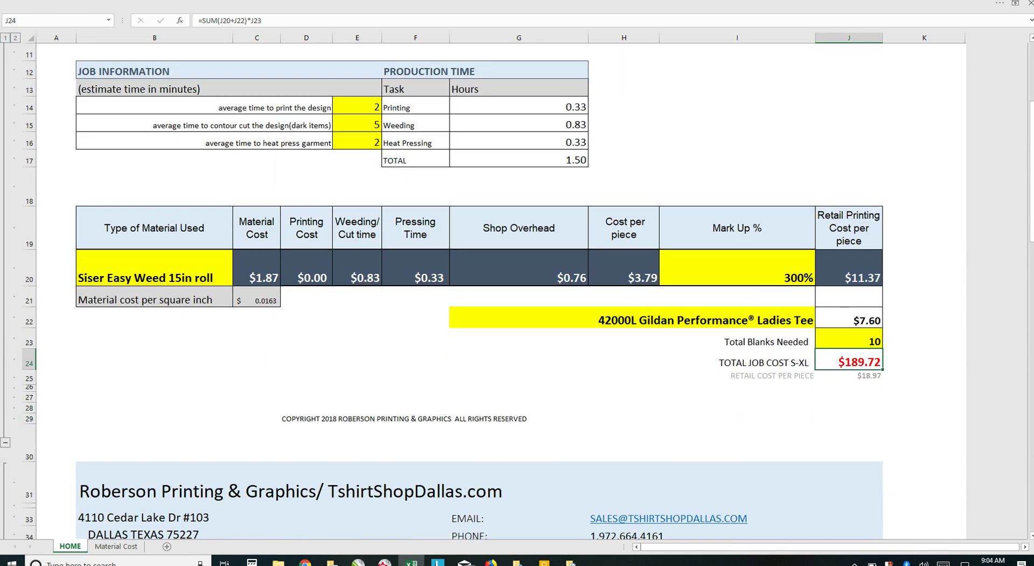
scroll(485, 290, "up", 4)
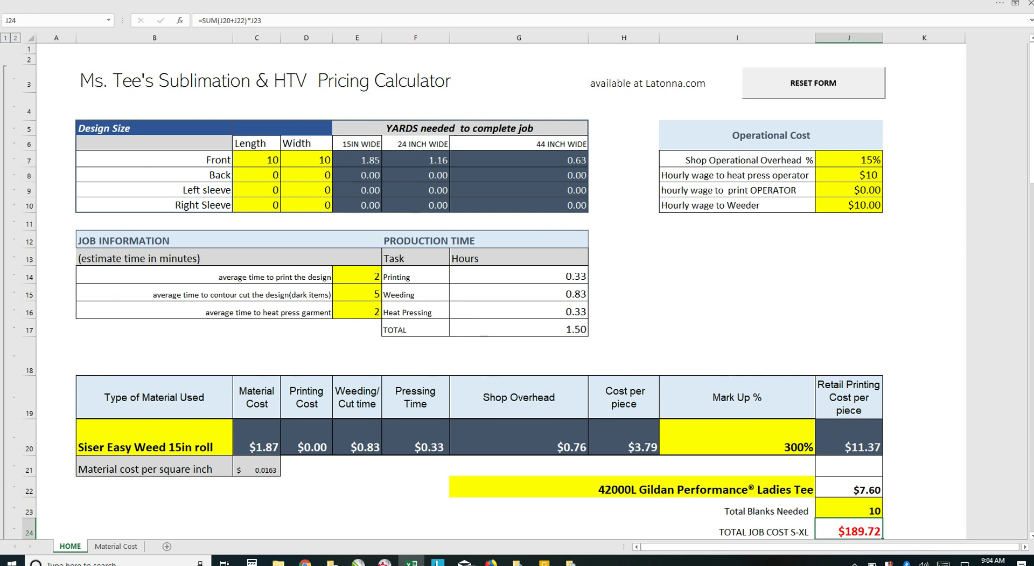
scroll(485, 291, "down", 20)
scroll(485, 291, "up", 20)
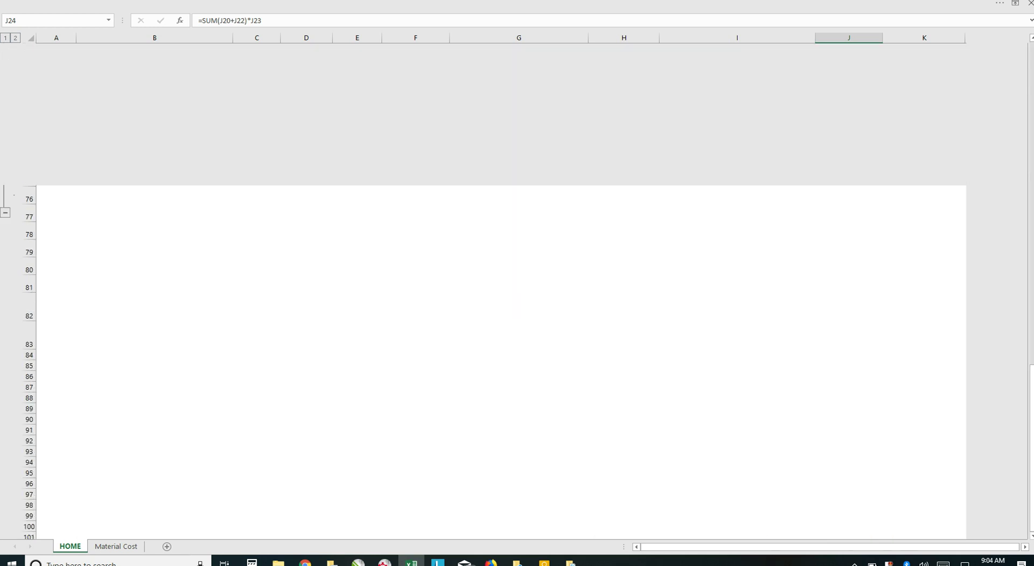
scroll(443, 291, "up", 1)
scroll(442, 291, "down", 2)
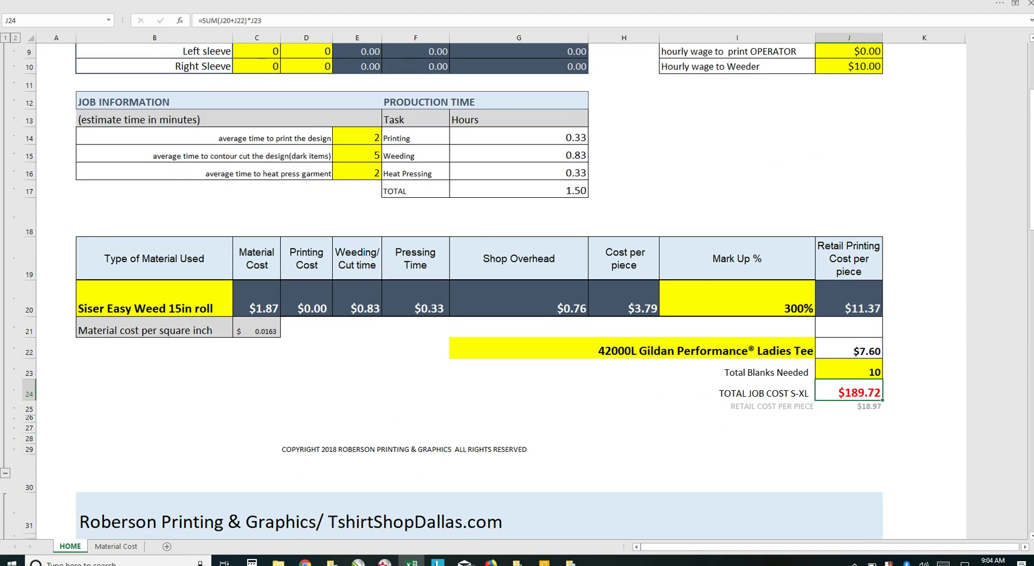
left_click(5, 473)
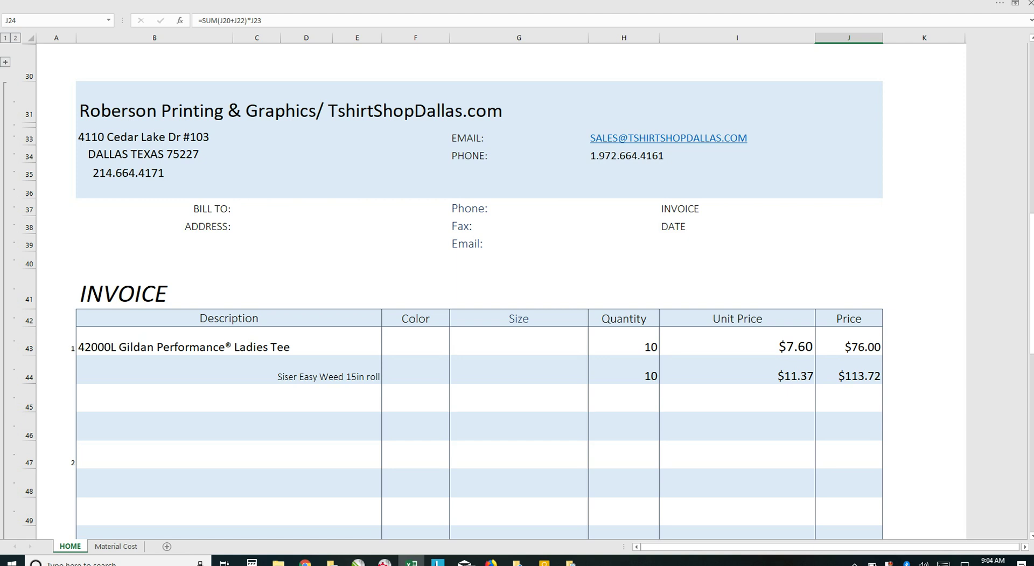
Examine the invoice's line items, subtotal, sales tax and total due.
scroll(480, 291, "down", 3)
scroll(479, 291, "up", 3)
scroll(479, 291, "down", 1)
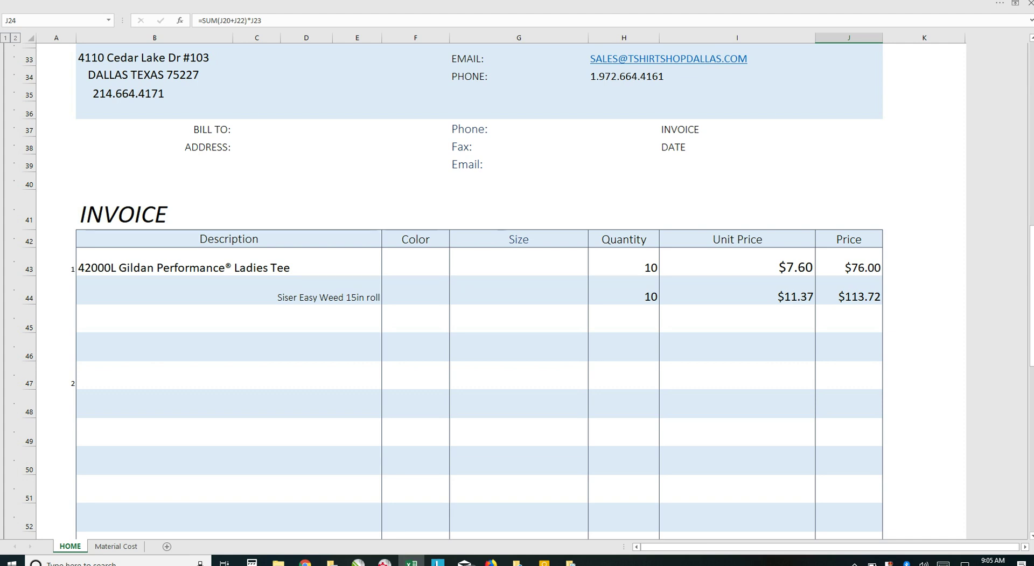
scroll(479, 285, "down", 5)
scroll(479, 286, "down", 1)
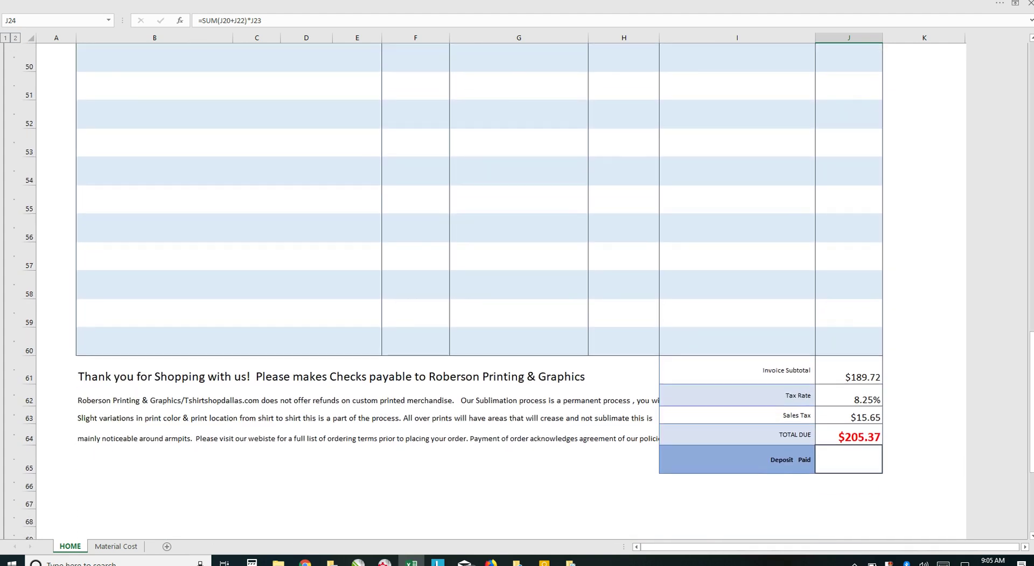
scroll(479, 286, "up", 3)
scroll(479, 286, "up", 1)
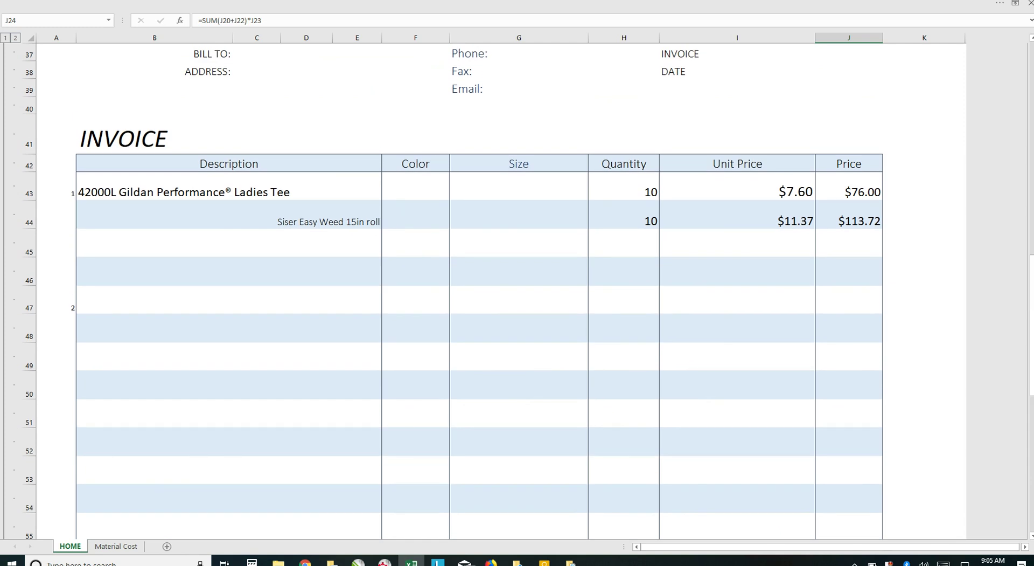
Set the description of invoice item 2 to Nw3002 A4 ladies Cooling Performance Long Sleeve T-Shirt.
left_click(155, 271)
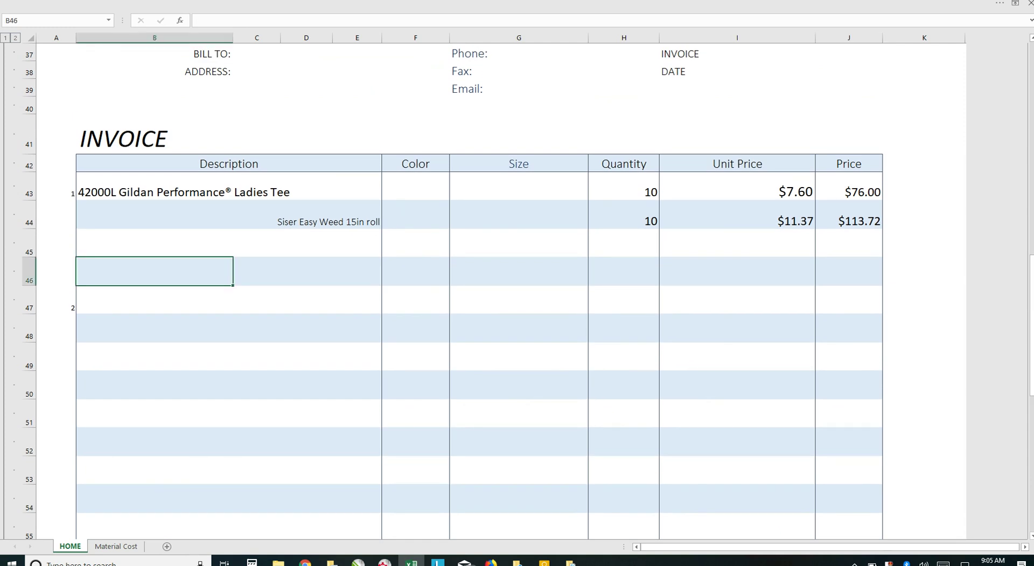
left_click(229, 300)
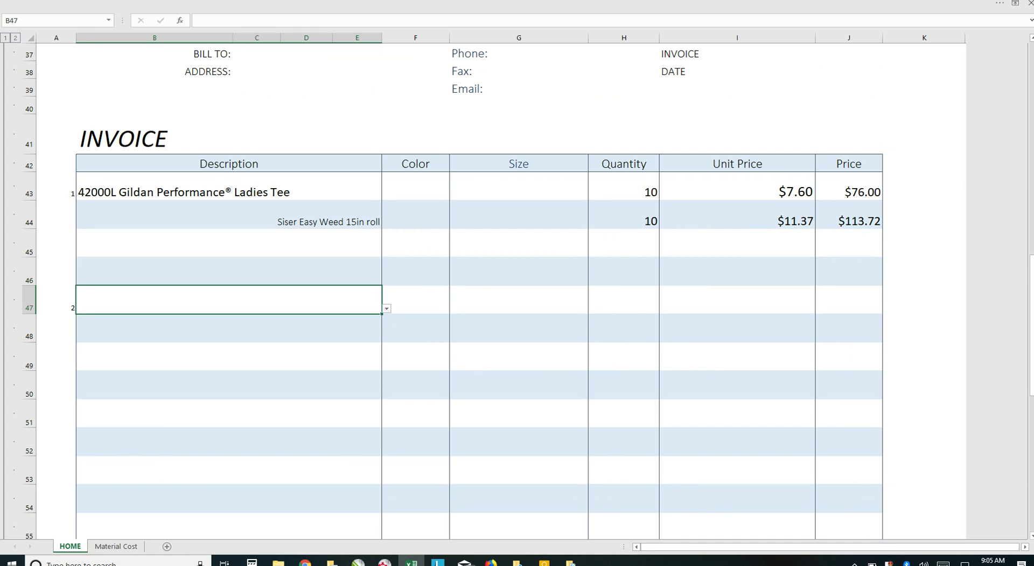
key("alt+Down")
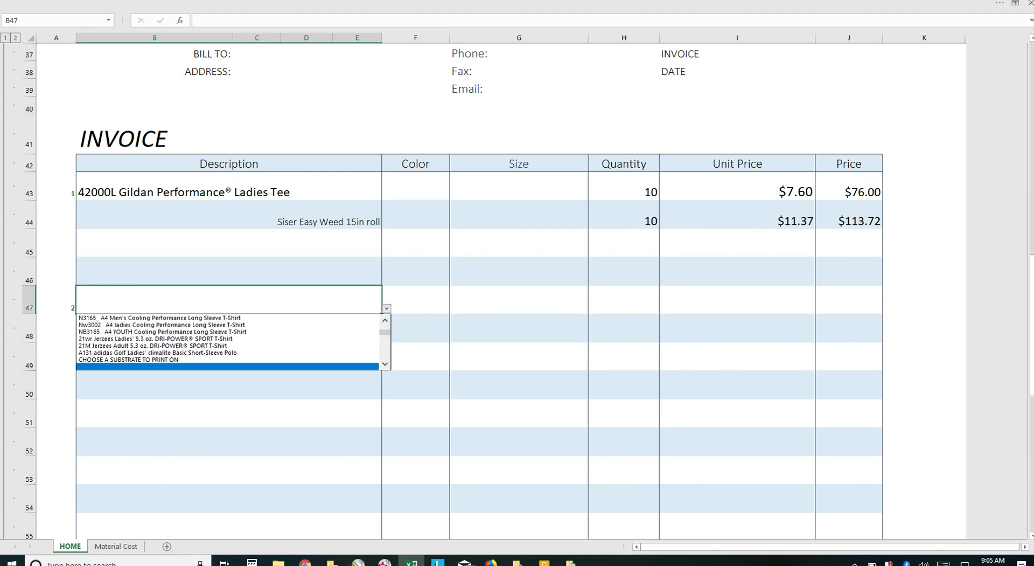
key("Return")
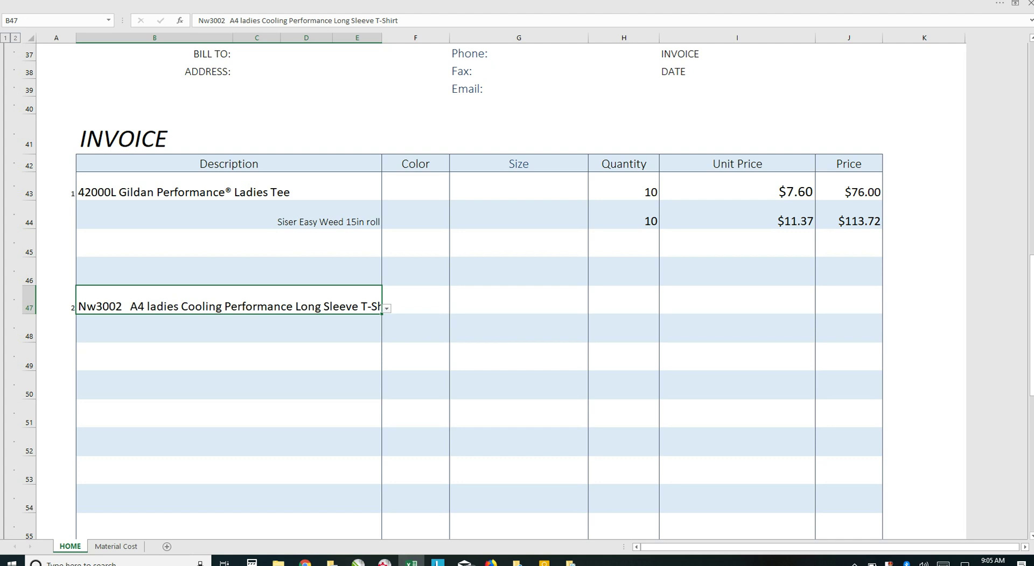
key("alt+Down")
key("Escape")
scroll(485, 270, "up", 3)
scroll(485, 269, "down", 2)
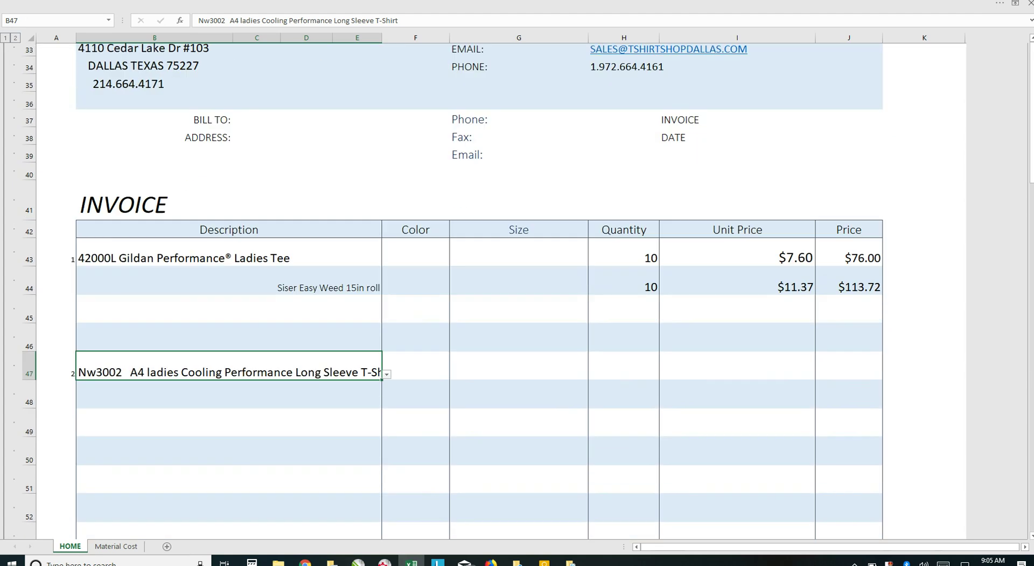
Set the ribbon to show its tabs and commands all the time.
scroll(485, 270, "up", 2)
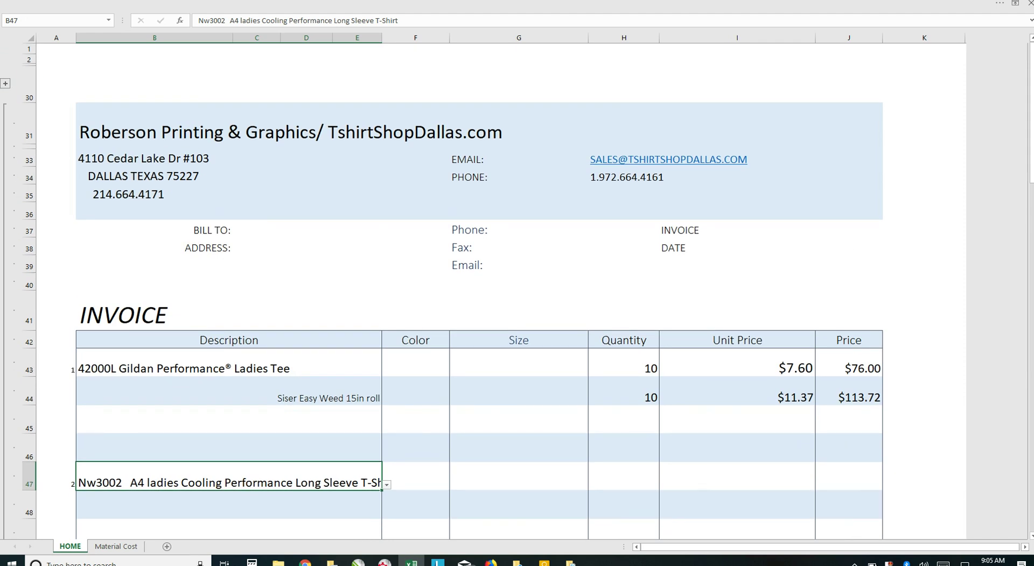
scroll(485, 296, "down", 1)
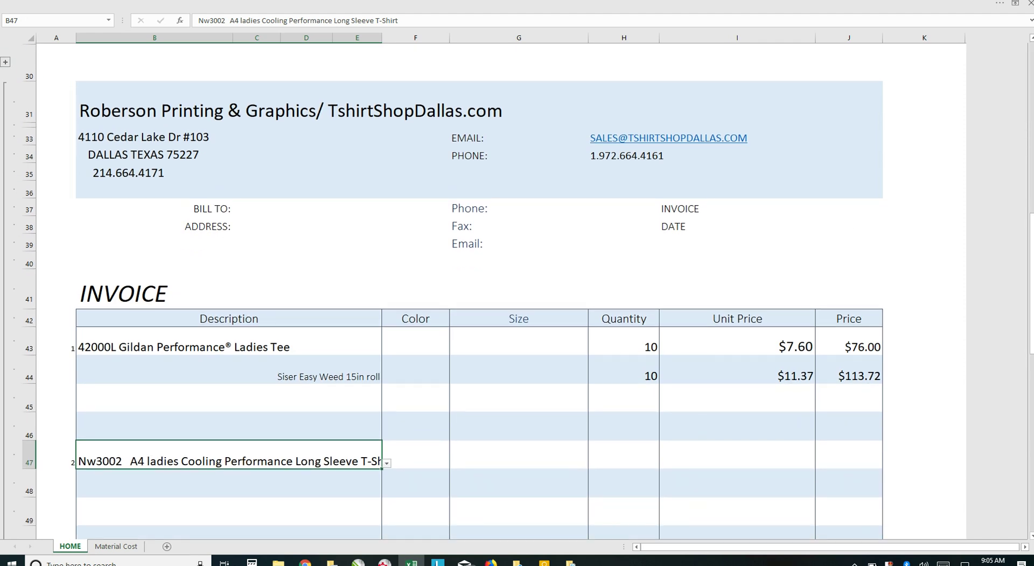
left_click(1015, 3)
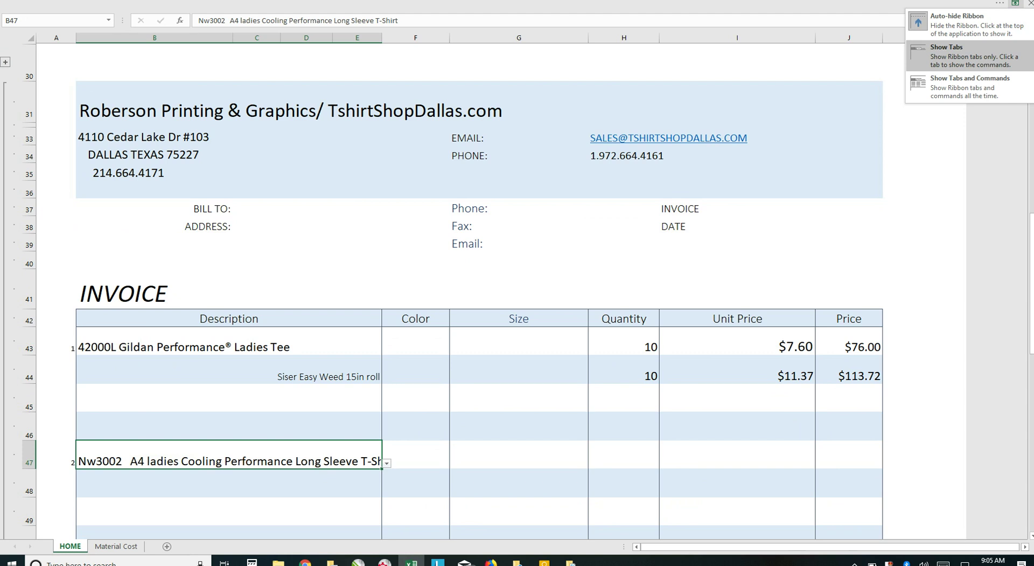
left_click(964, 87)
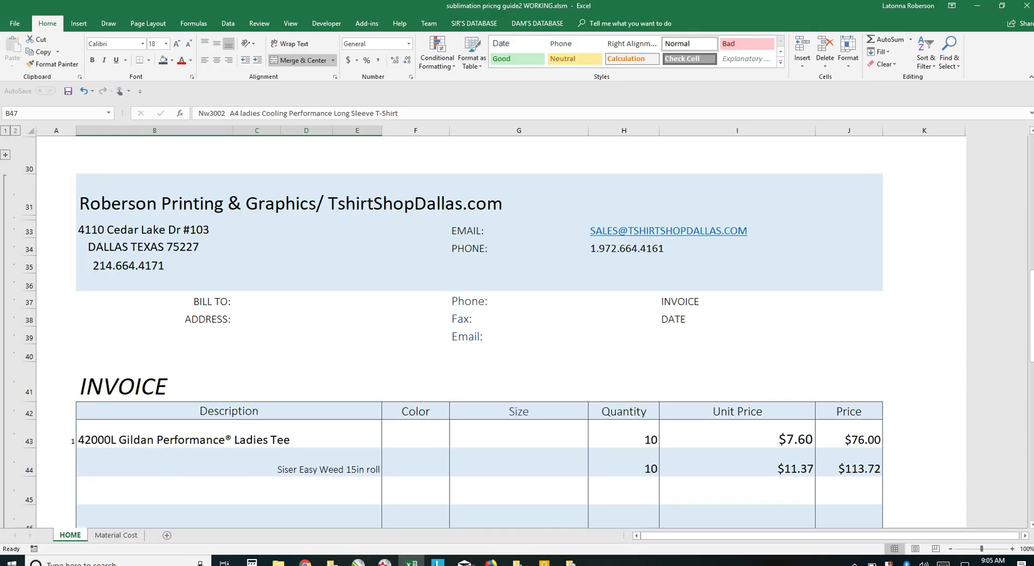
Check how the invoice page will print in the print preview, and return to the HOME sheet.
left_click(15, 23)
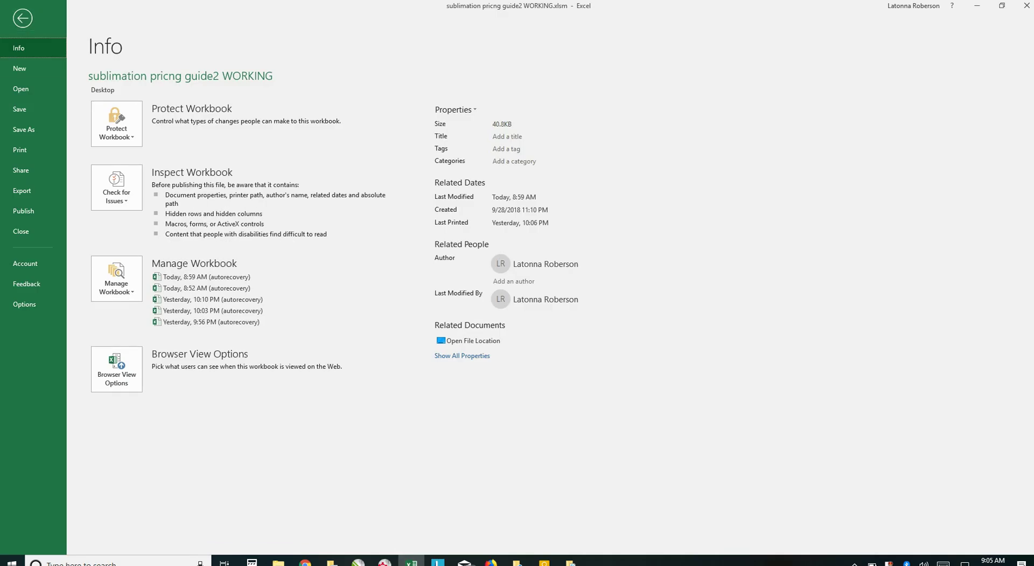
left_click(21, 149)
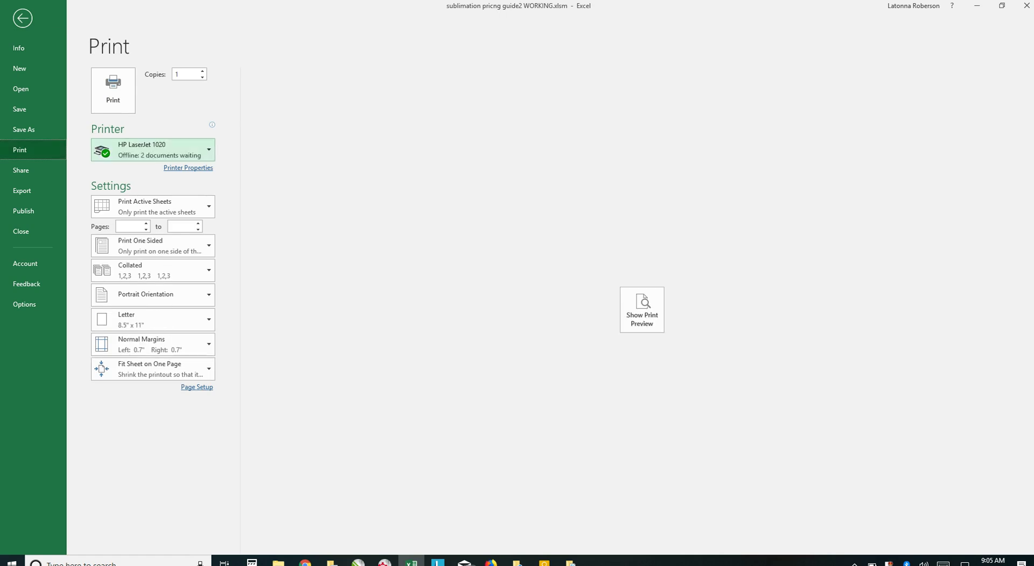
left_click(642, 309)
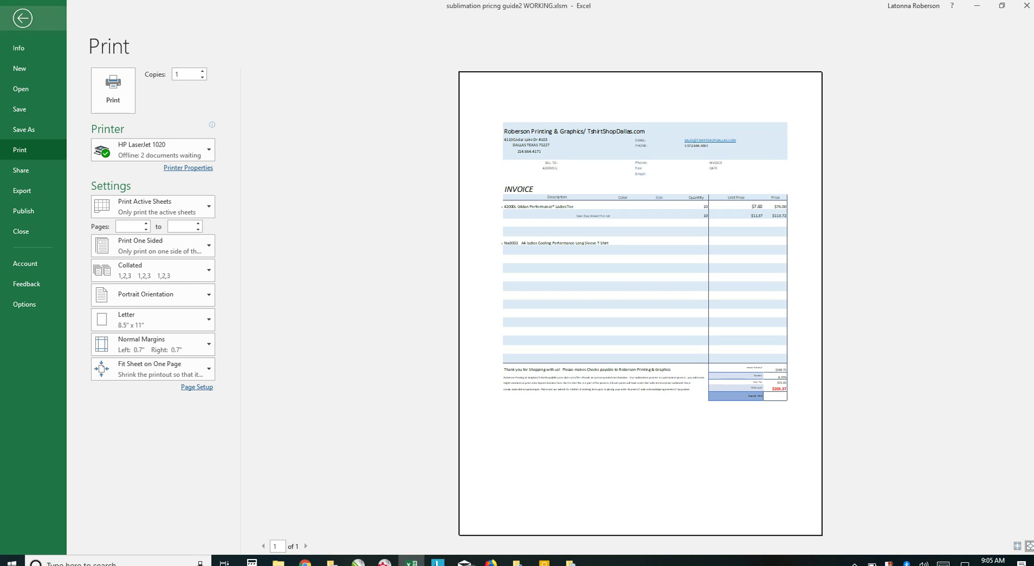
left_click(22, 18)
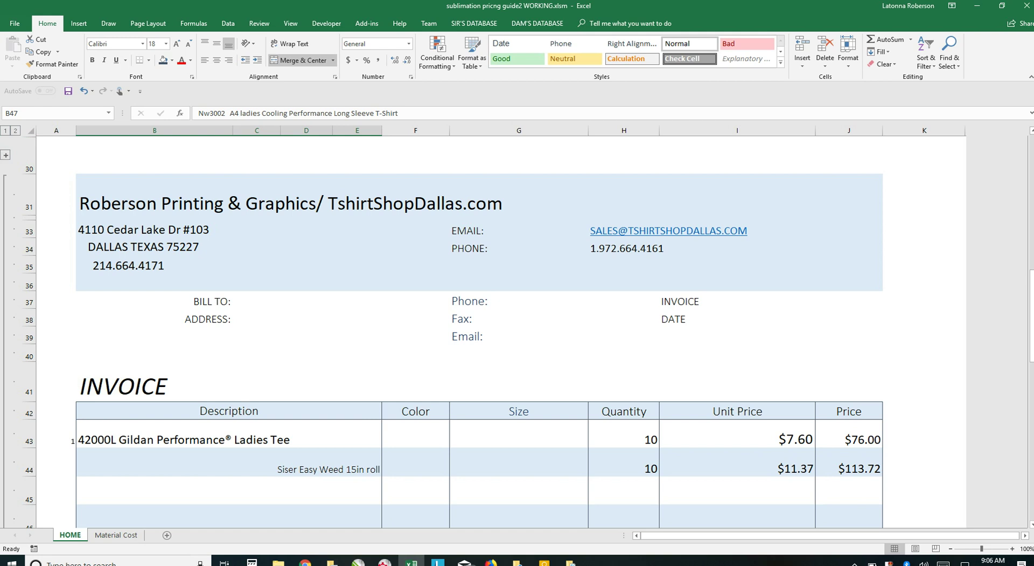
Expand the collapsed pricing calculator rows above the invoice and review the design size, production time and cost sections.
scroll(495, 331, "up", 6)
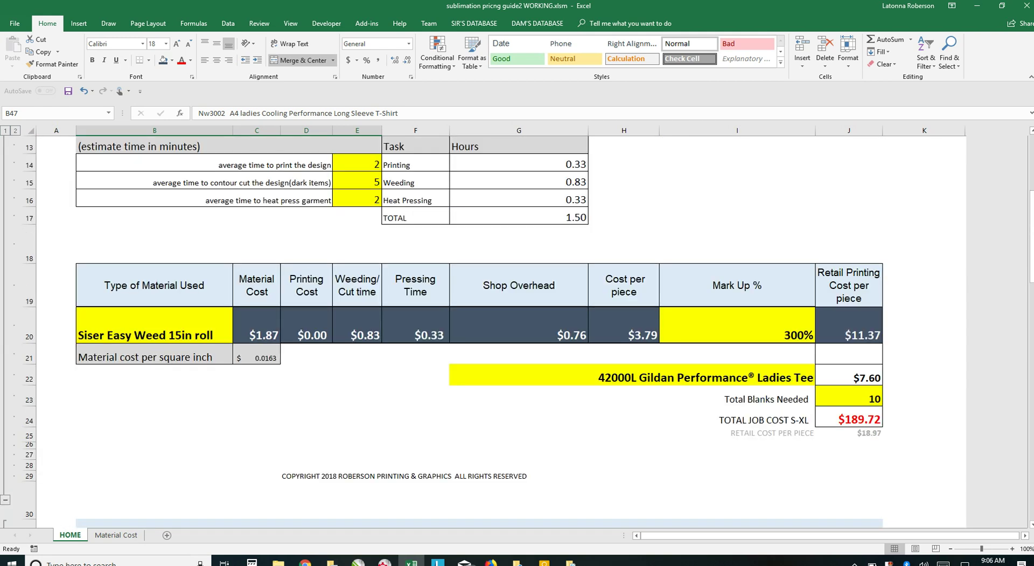
scroll(495, 331, "up", 4)
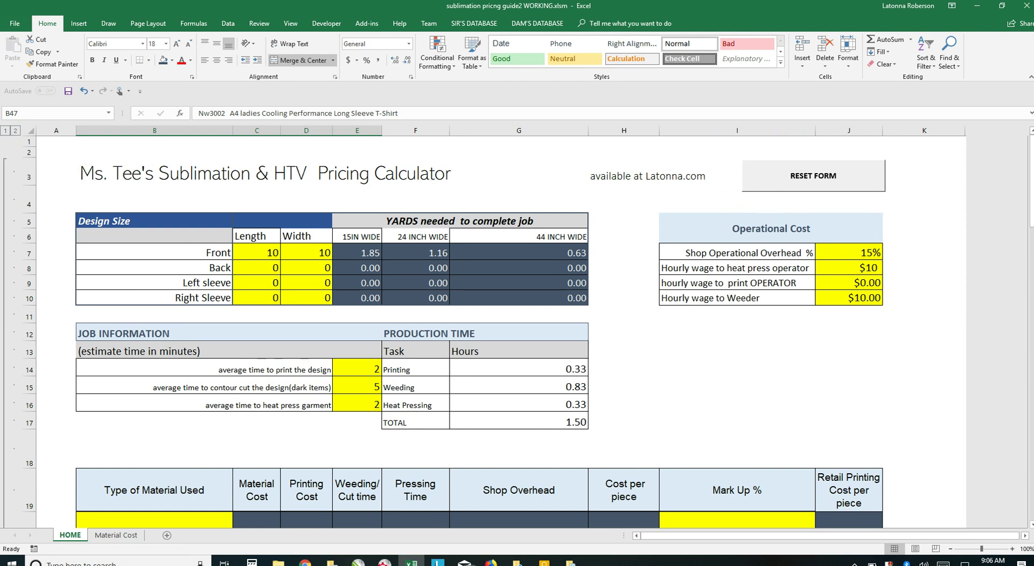
scroll(479, 331, "down", 2)
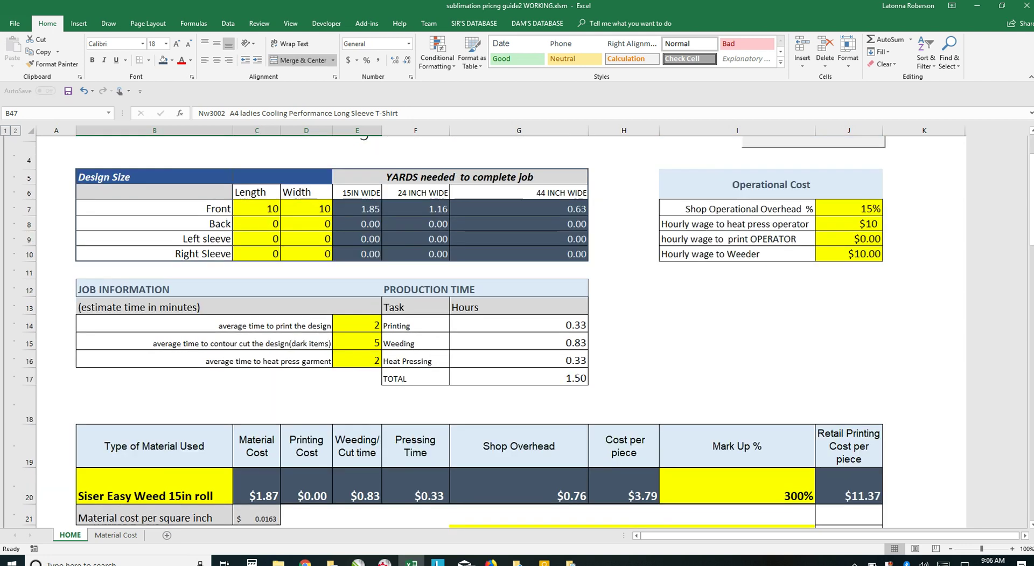
scroll(455, 331, "up", 2)
scroll(445, 332, "down", 1)
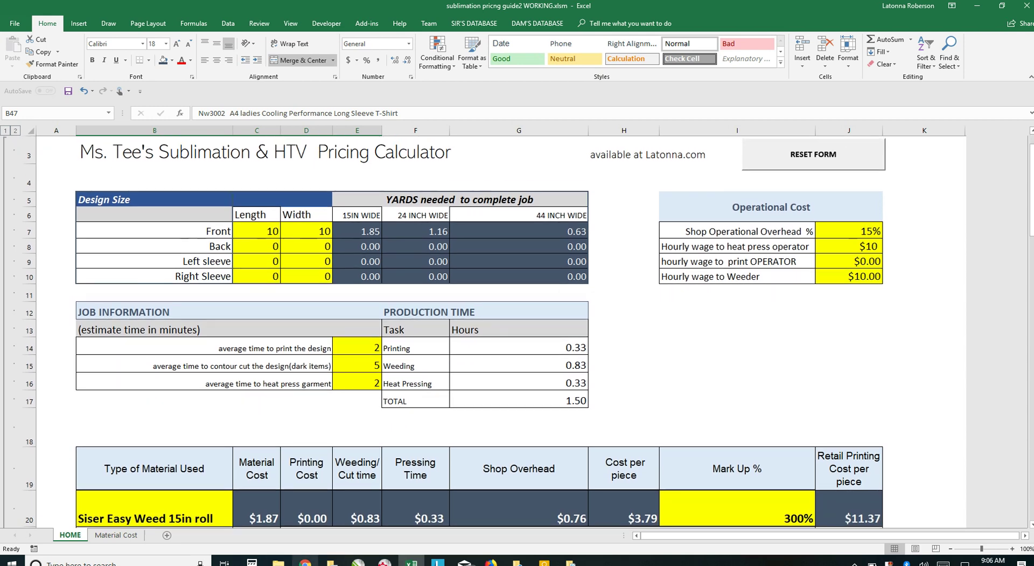
Switch to Chrome, open the LaTonna.com home page from the bookmarks and look over the training classes on offer.
left_click(305, 561)
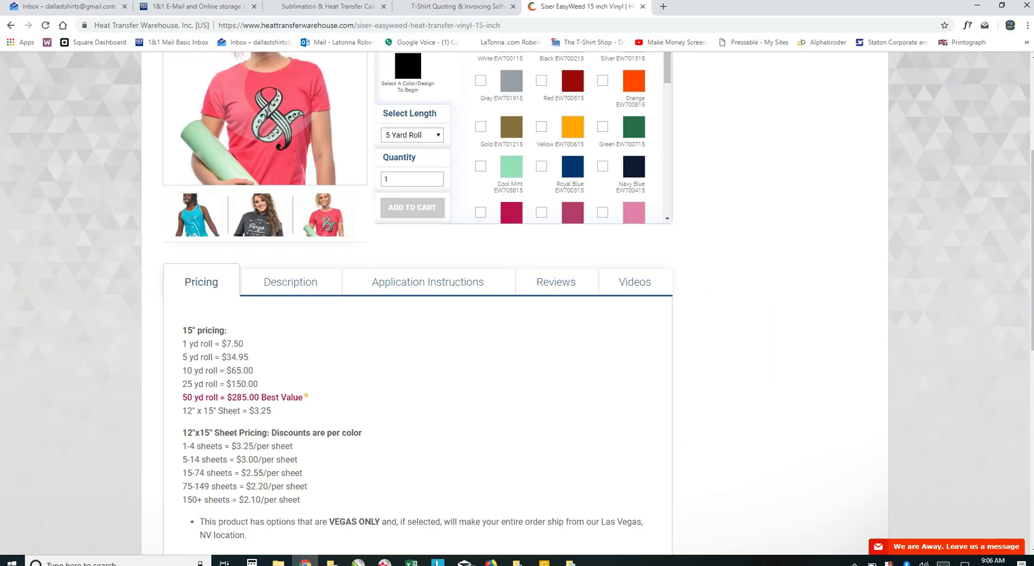
left_click(509, 43)
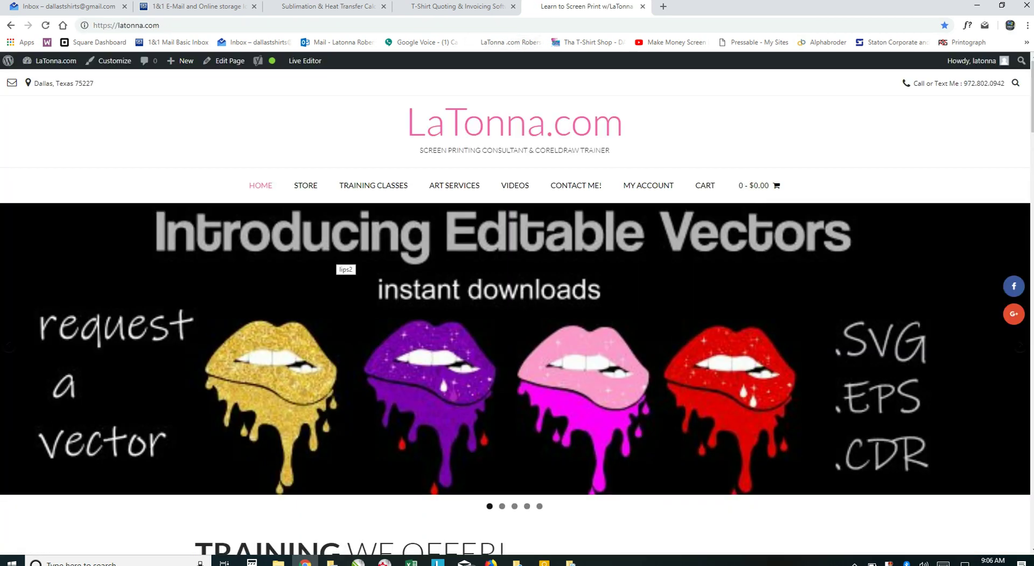
scroll(342, 268, "down", 5)
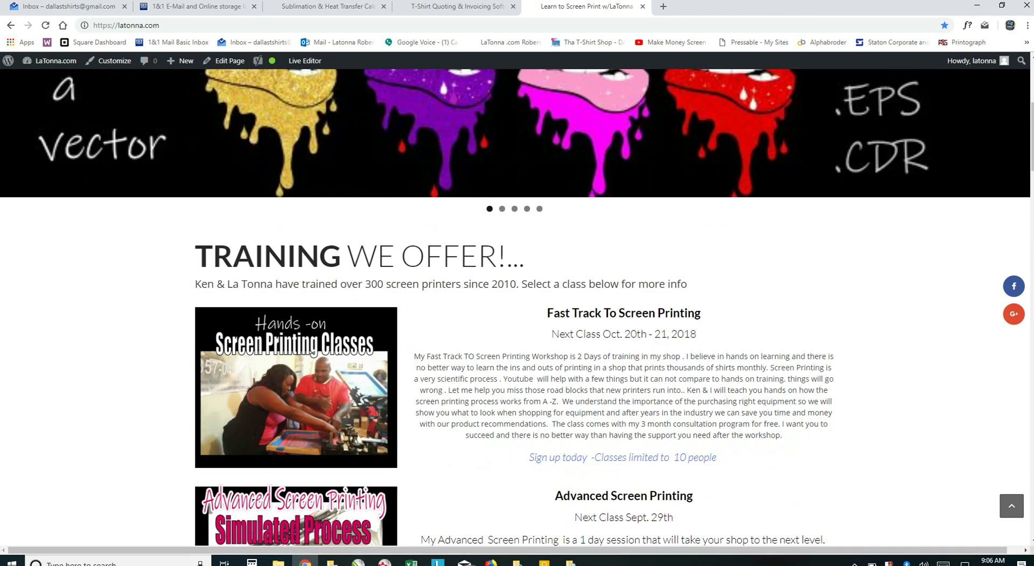
scroll(514, 307, "down", 3)
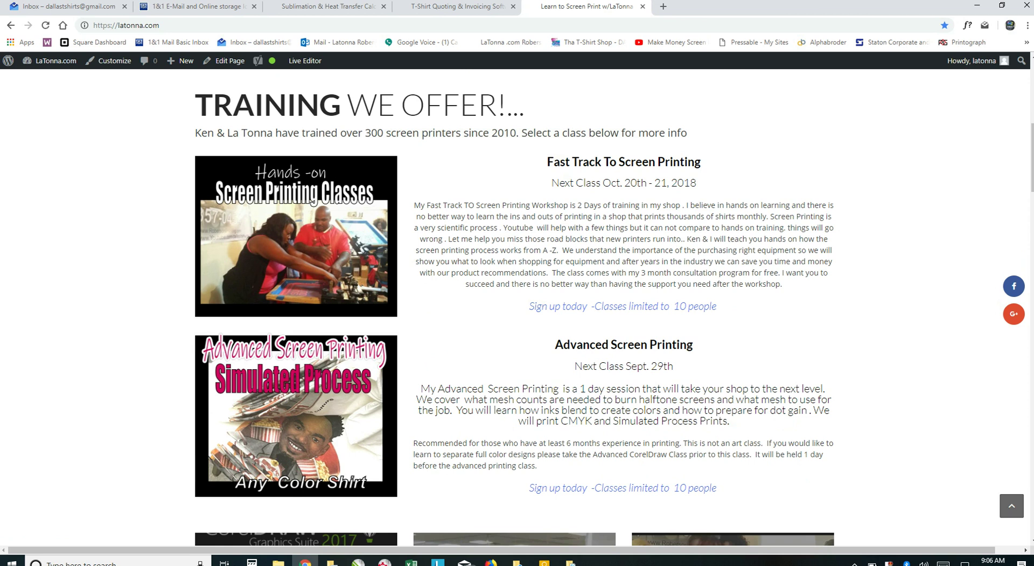
scroll(515, 307, "down", 6)
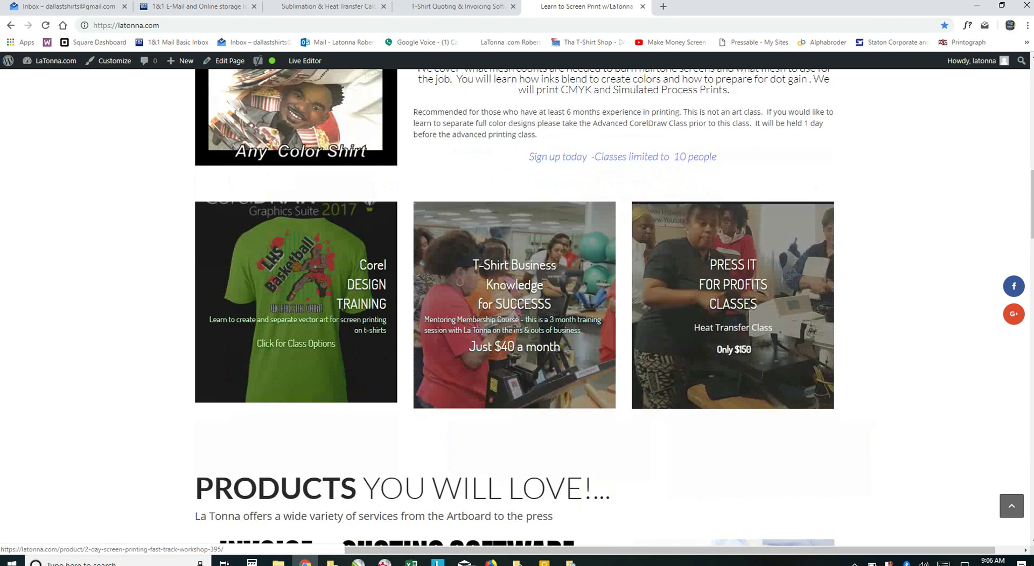
scroll(515, 307, "up", 15)
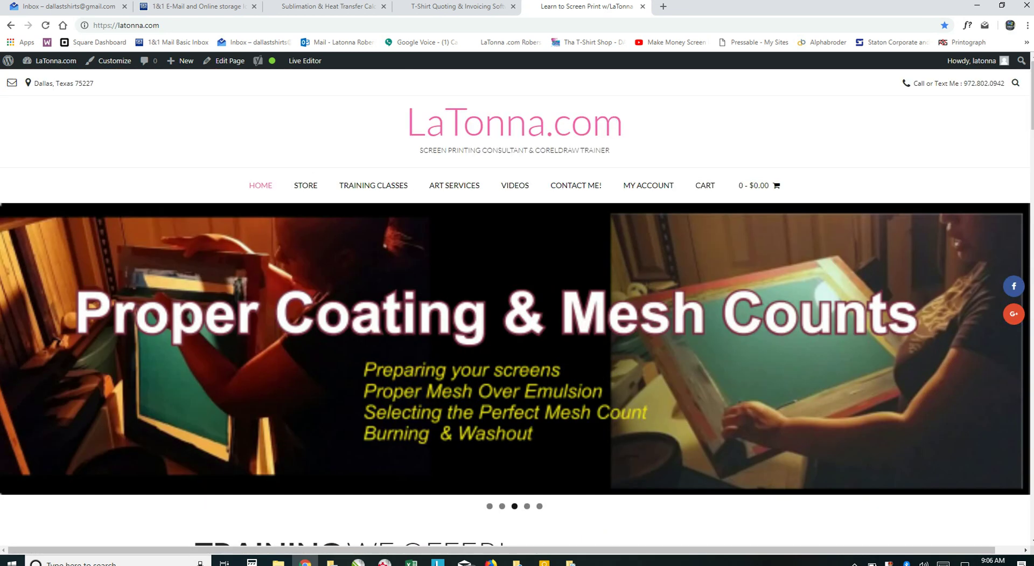
Open the store's T-Shirt Quoting & Invoicing Software for Screen Printers category and look over its products.
left_click(305, 184)
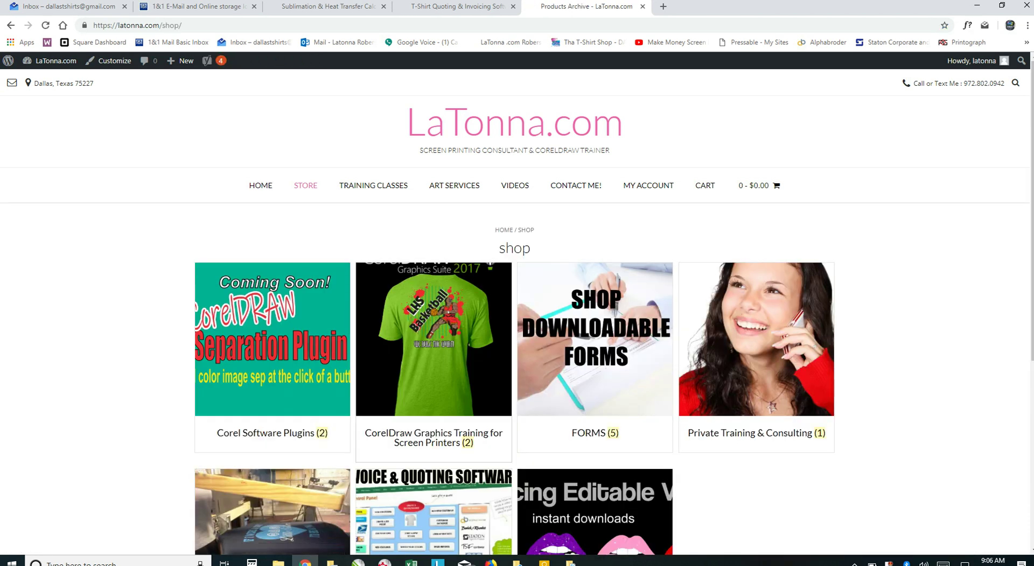
scroll(272, 216, "down", 3)
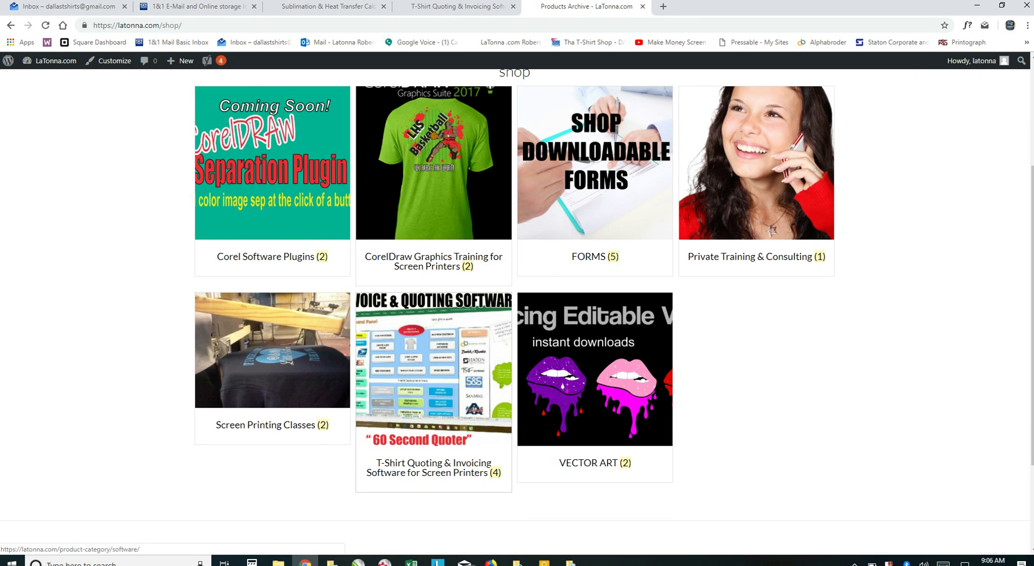
left_click(433, 388)
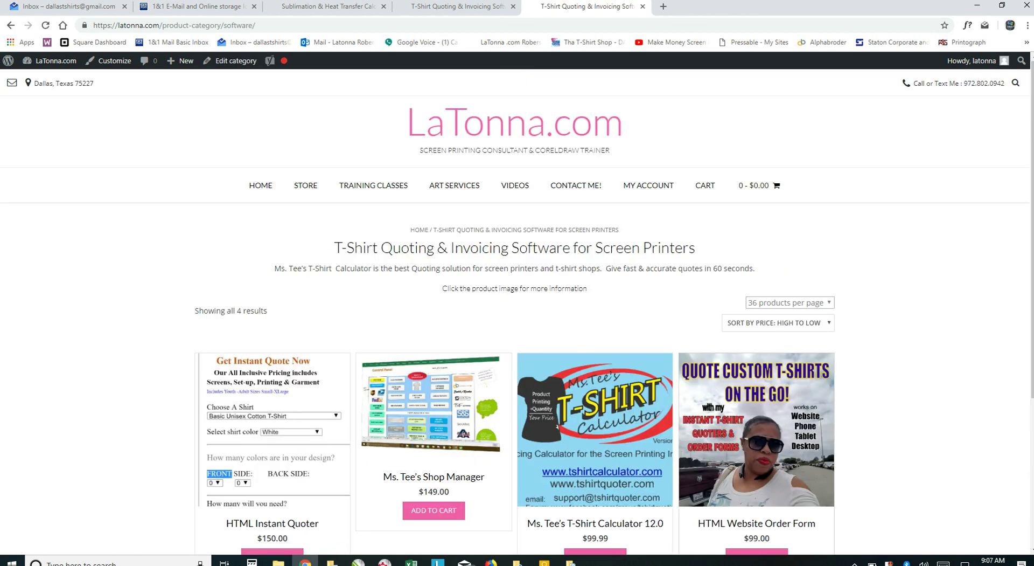
scroll(515, 312, "down", 3)
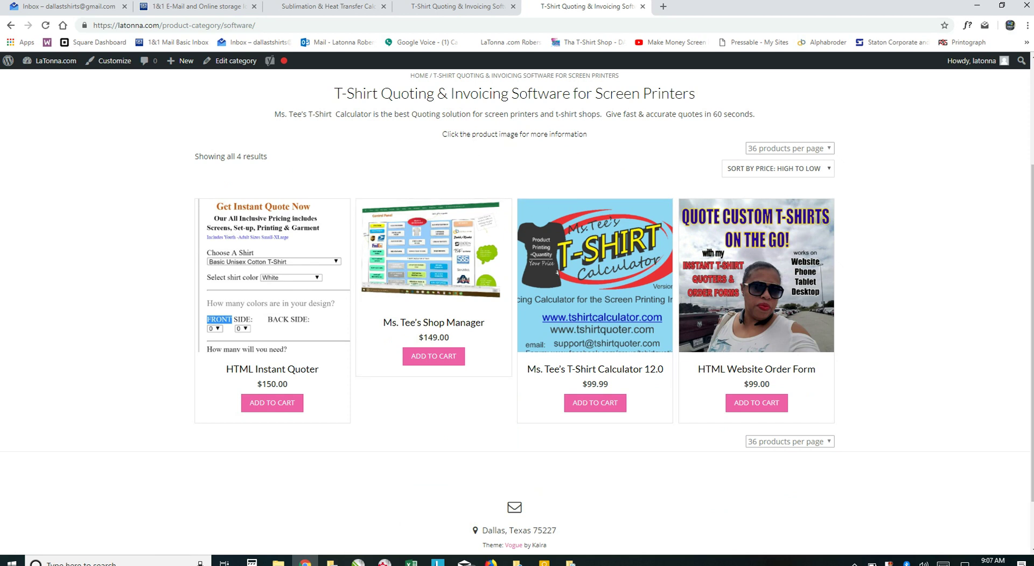
scroll(595, 409, "up", 3)
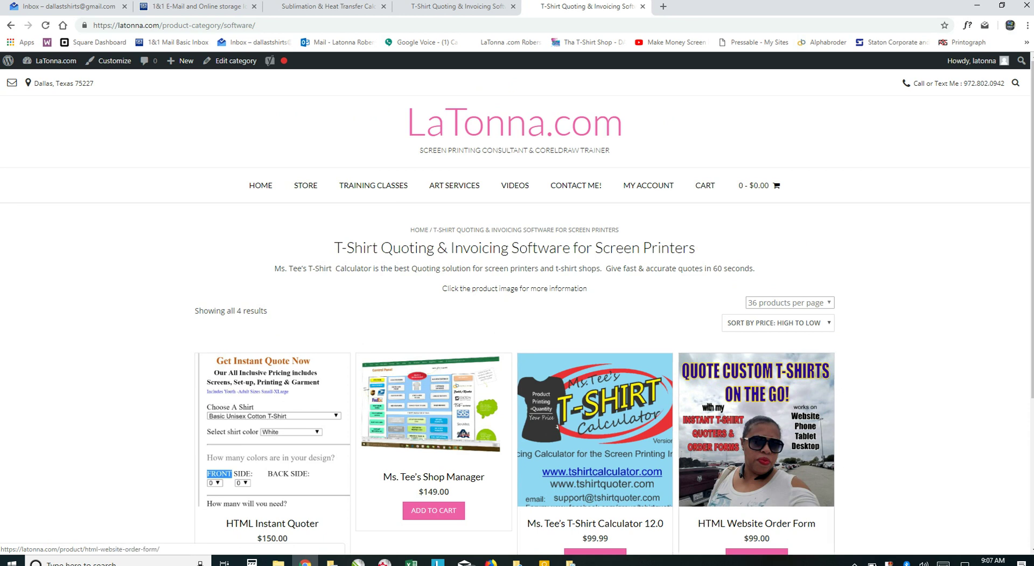
right_click(887, 562)
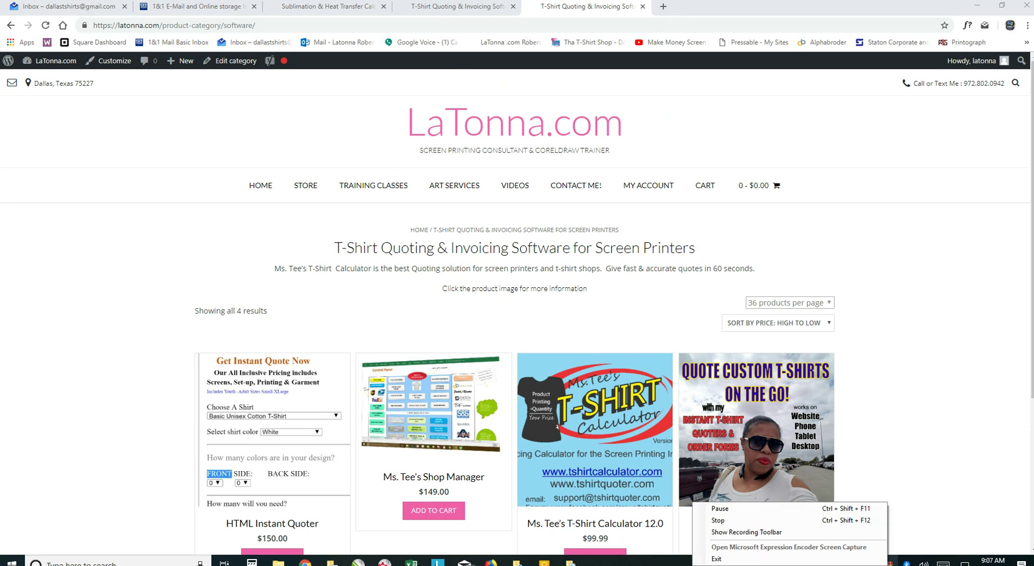